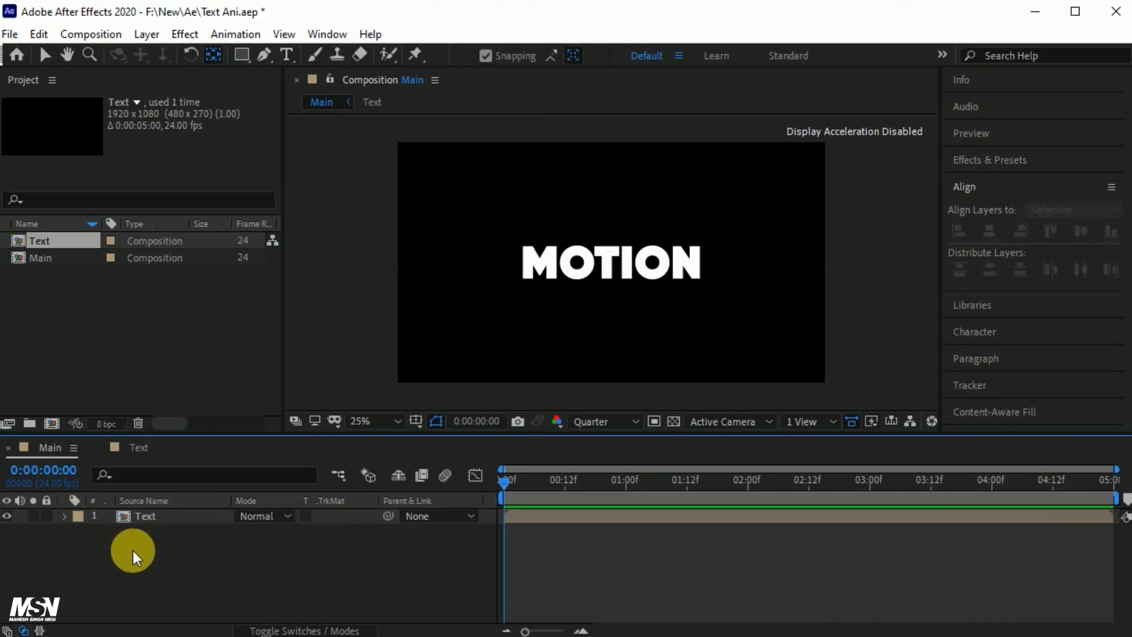
Apply the CC Radial ScaleWipe effect to the Text layer and enable Reverse Transition
left_click(157, 516)
left_click(196, 518)
left_click(981, 158)
left_click(983, 182)
type("cc ra")
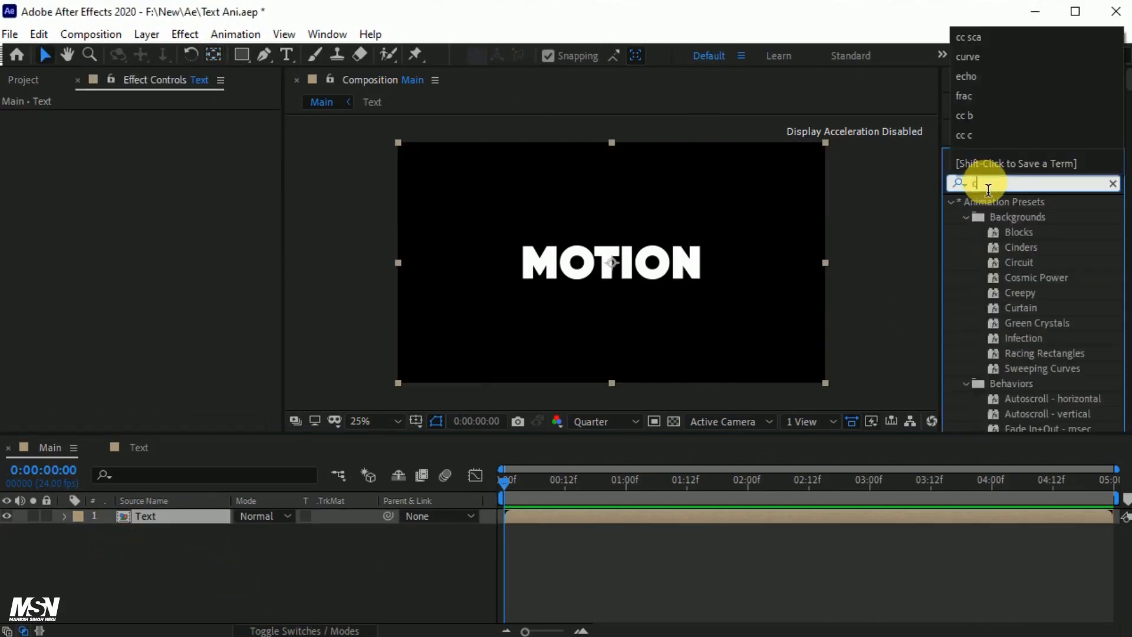
left_click_drag(1033, 298, 202, 518)
mouse_move(160, 132)
left_mouse_down()
mouse_move(177, 132)
mouse_move(151, 132)
left_mouse_up()
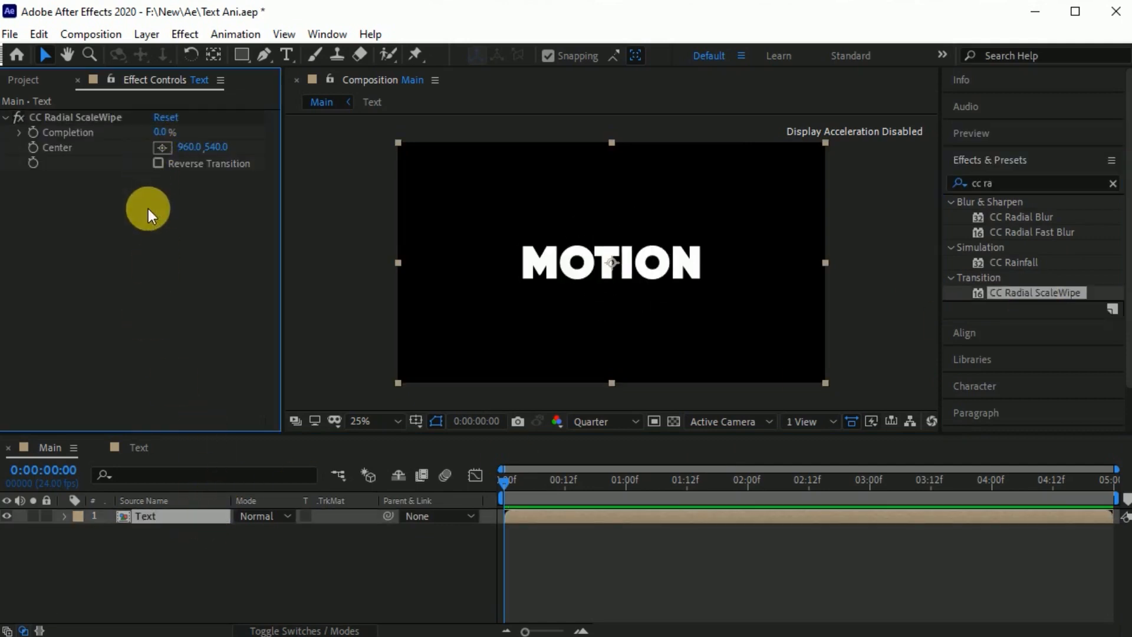
left_click(158, 164)
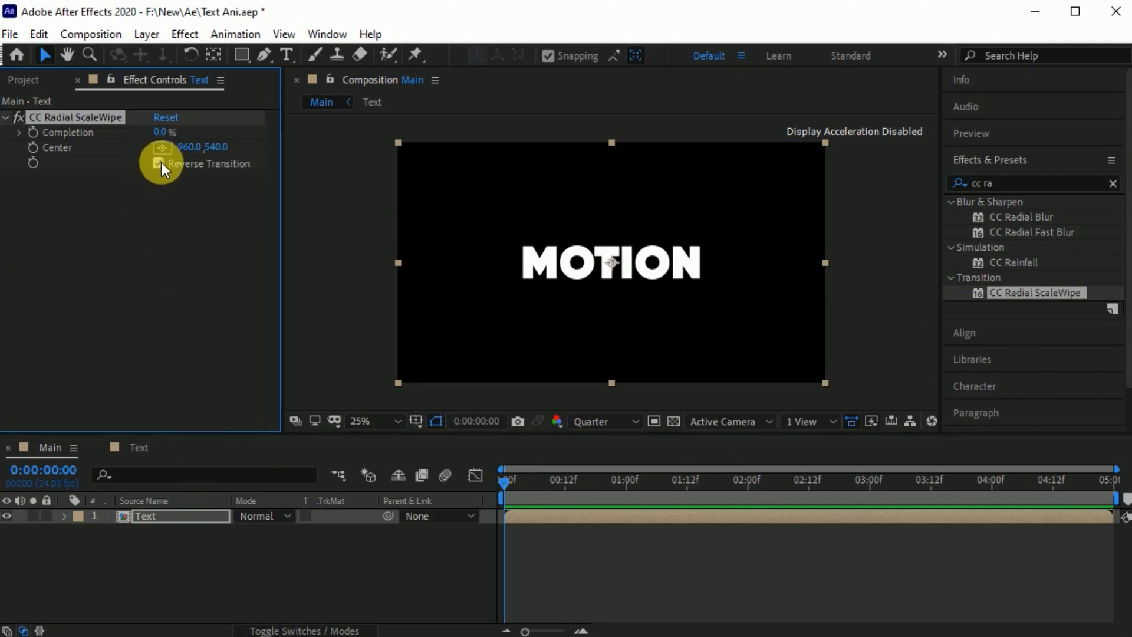
Set the wipe's Completion to 100%, keyframe it at the start of the composition, and reveal the Text layer's keyframes
left_click_drag(162, 132, 287, 166)
left_click(33, 132)
left_click(152, 516)
key("u")
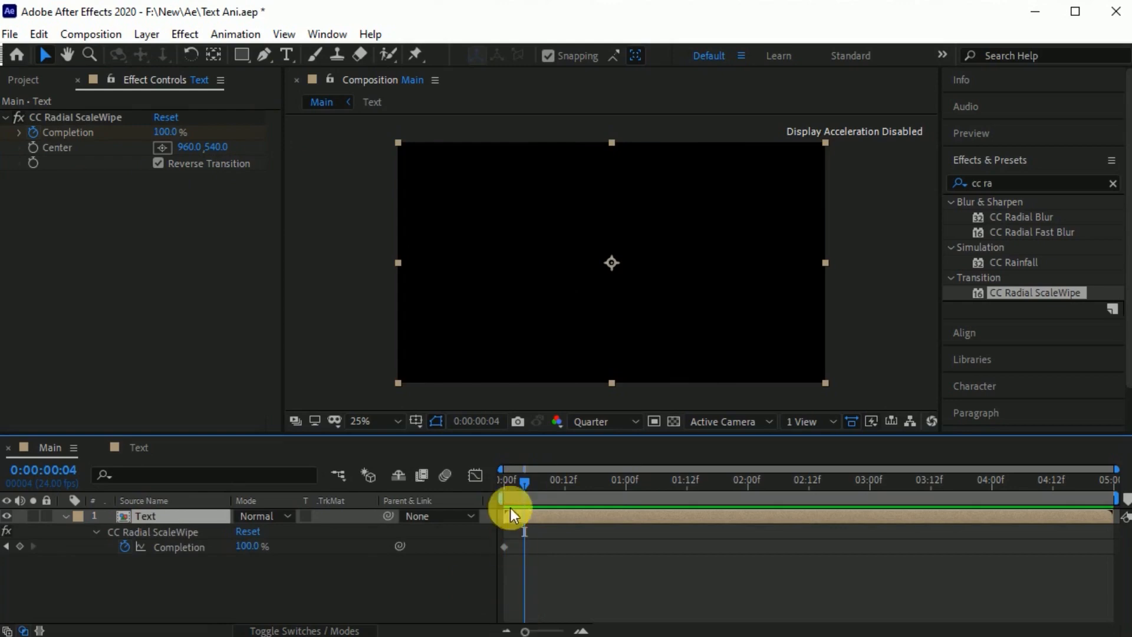
Add a 15% Completion keyframe at 0:00:01:00 and apply Easy Ease to both Completion keyframes
mouse_move(525, 631)
left_mouse_down()
mouse_move(556, 631)
mouse_move(512, 633)
left_mouse_up()
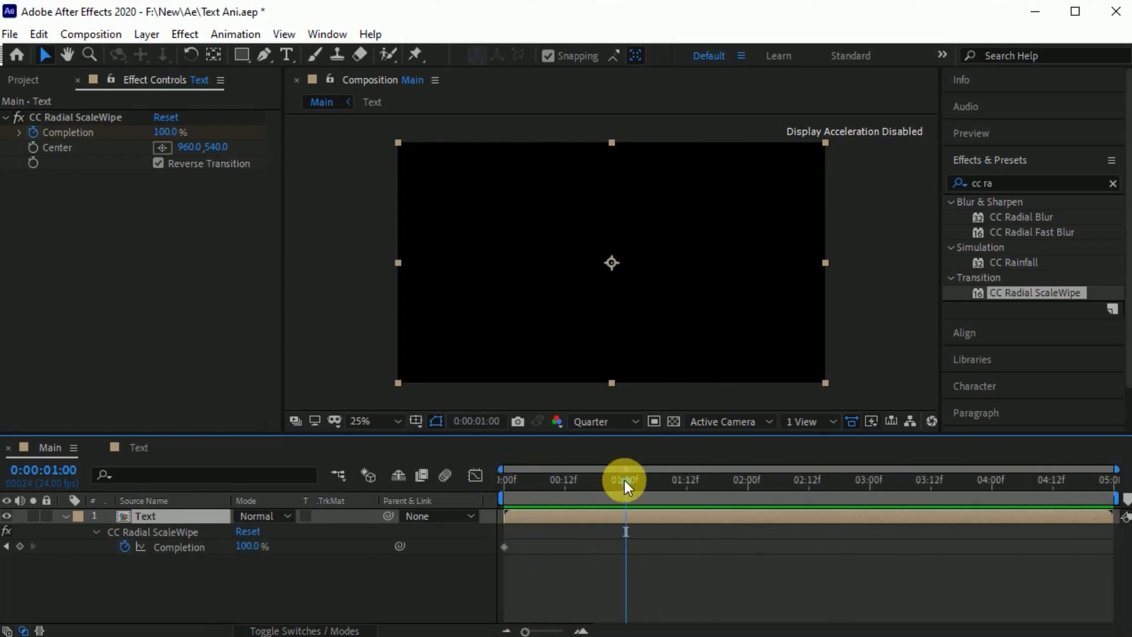
left_click_drag(177, 136, 114, 147)
left_click(692, 589)
left_click_drag(693, 590, 494, 532)
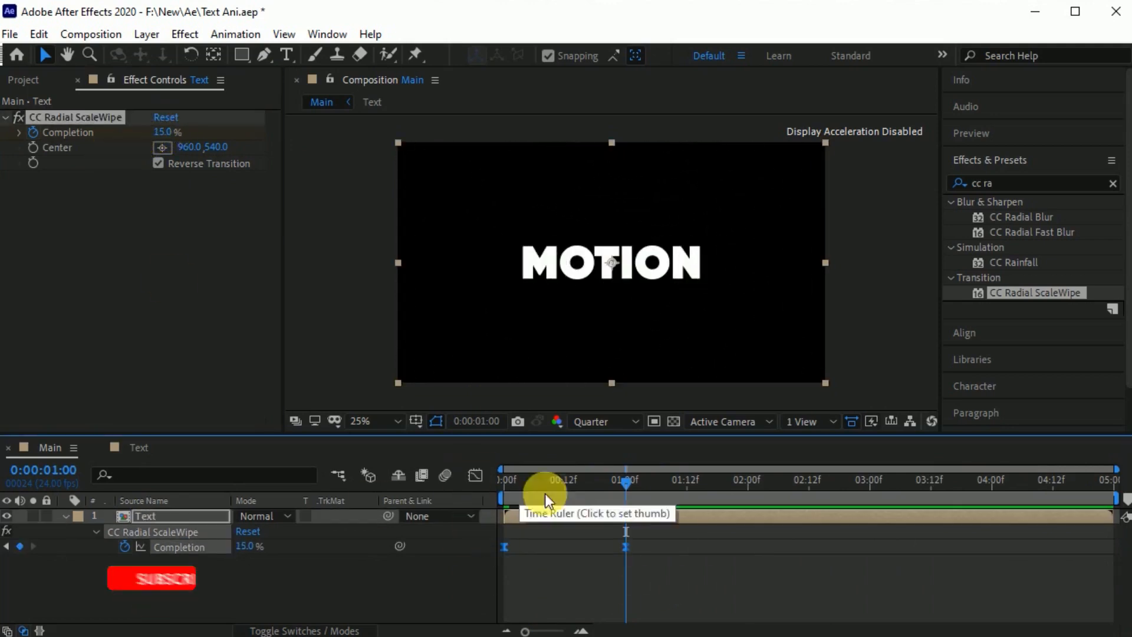
Shorten the work area to end at about 2:12f and preview the wipe from the start
left_click_drag(1112, 498, 807, 506)
left_click_drag(626, 484, 396, 557)
key("space")
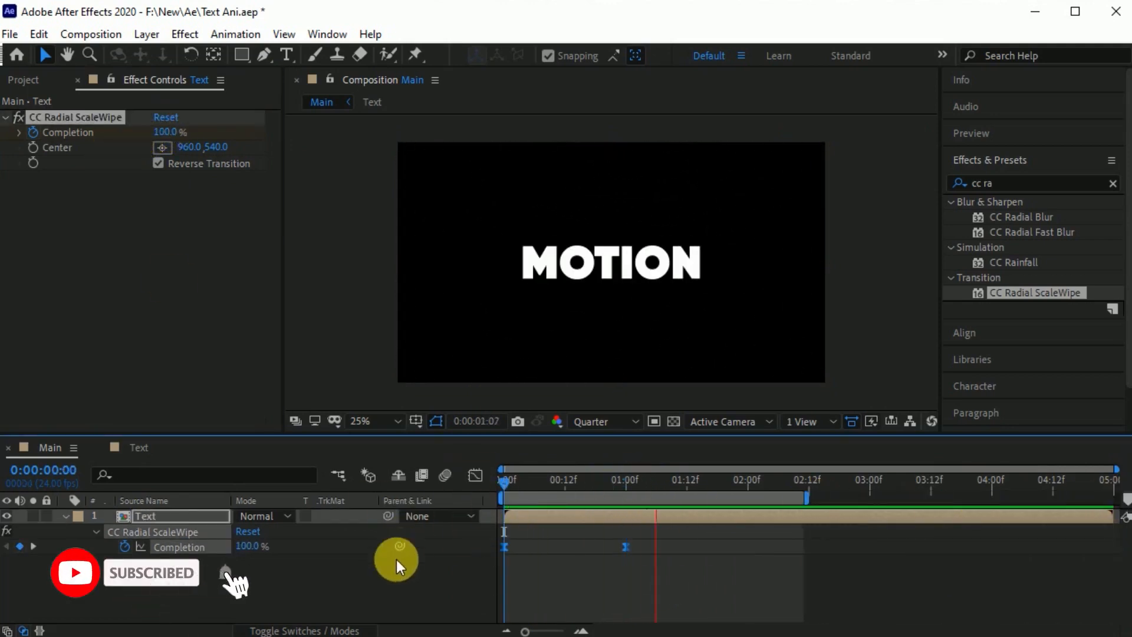
key("space")
Move the ending Completion keyframe to 0:00:01:12 and preview the retimed wipe
left_click_drag(627, 547, 687, 554)
key("ctrl+z")
left_click(633, 575)
left_click_drag(620, 483, 475, 529)
key("space")
left_click_drag(768, 476, 596, 530)
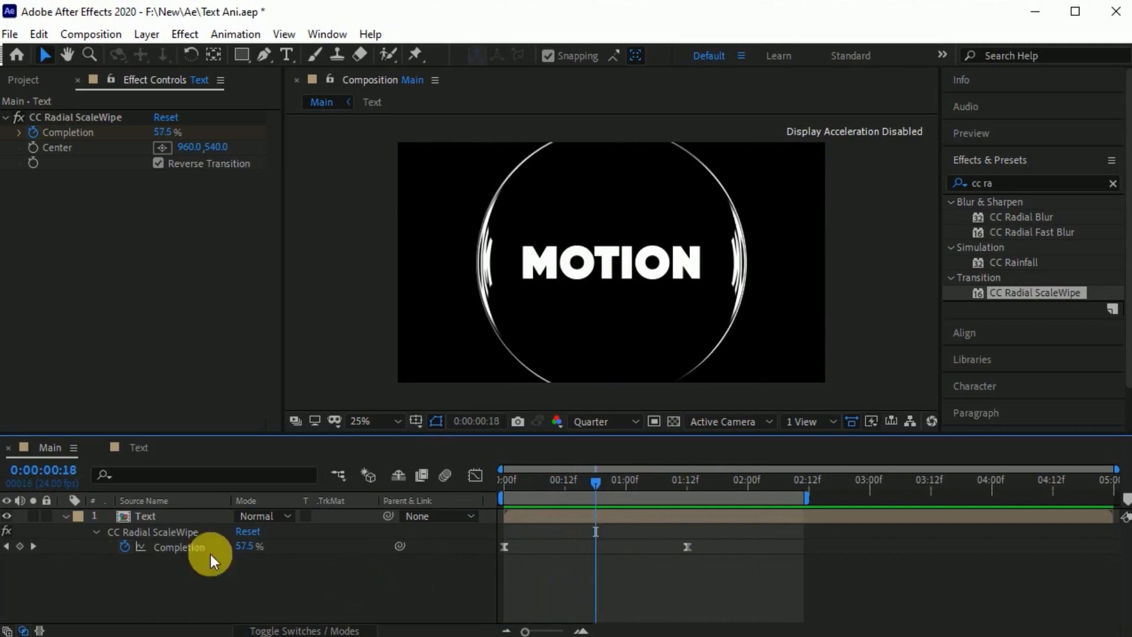
Apply Shift Channels to the Text layer with Take Green From and Take Blue From set to Full Off
left_click(167, 515)
key("a")
key("a")
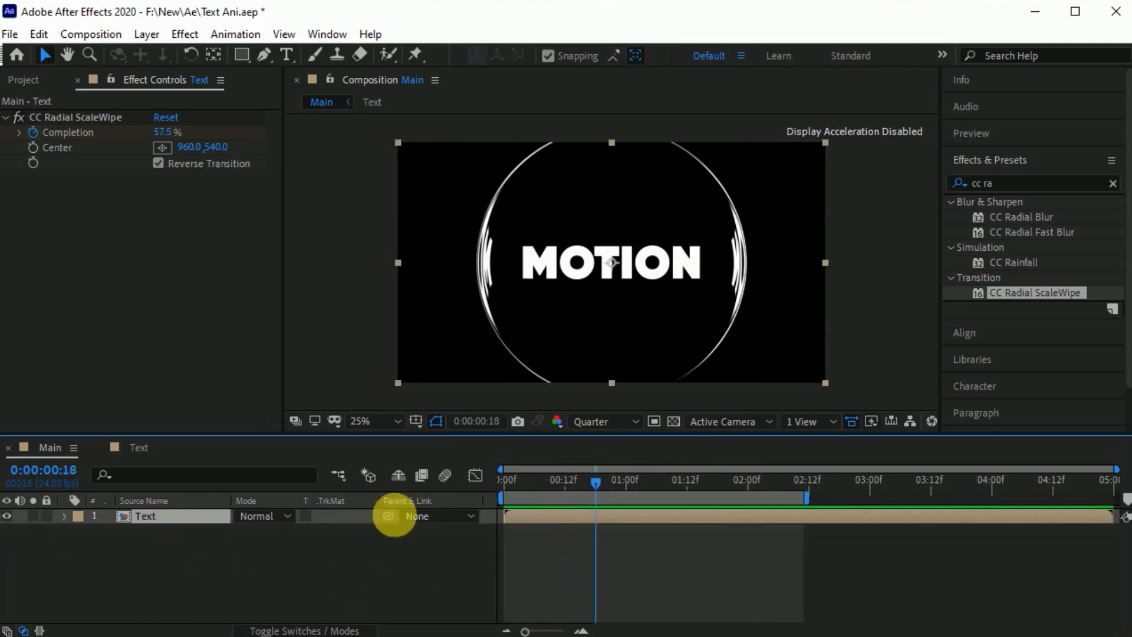
left_click(950, 188)
type("shift")
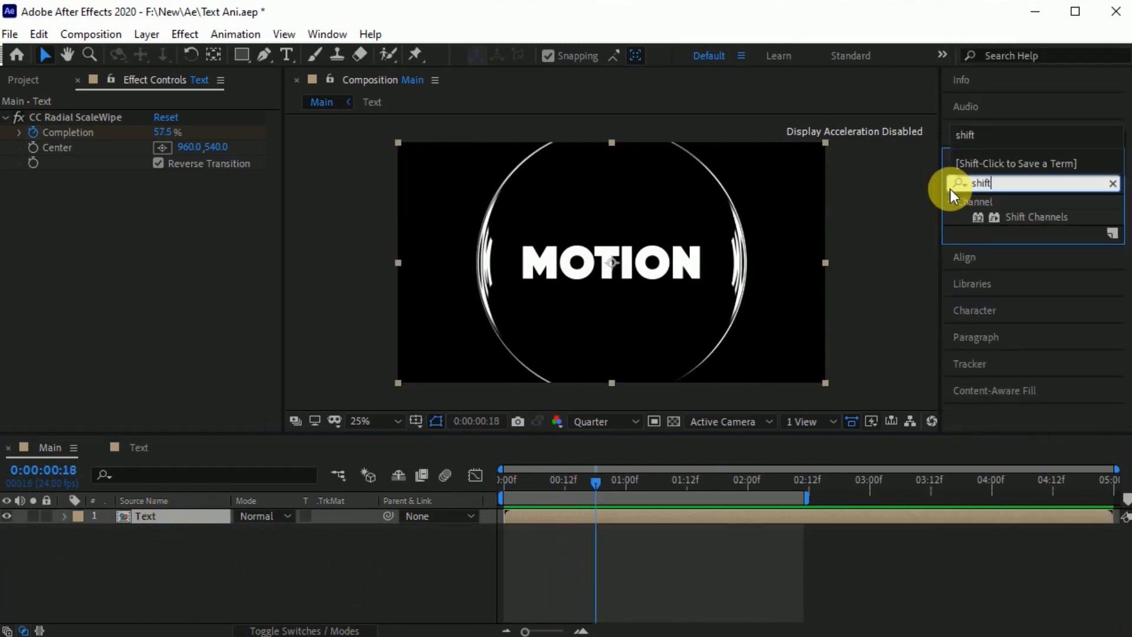
left_click_drag(1024, 217, 204, 521)
left_click(208, 223)
left_click(194, 419)
left_click(178, 239)
left_click(197, 434)
Duplicate the red Text layer and set the copy's Take Red From to Full Off and Take Green From to Green
left_click(186, 518)
key("ctrl+d")
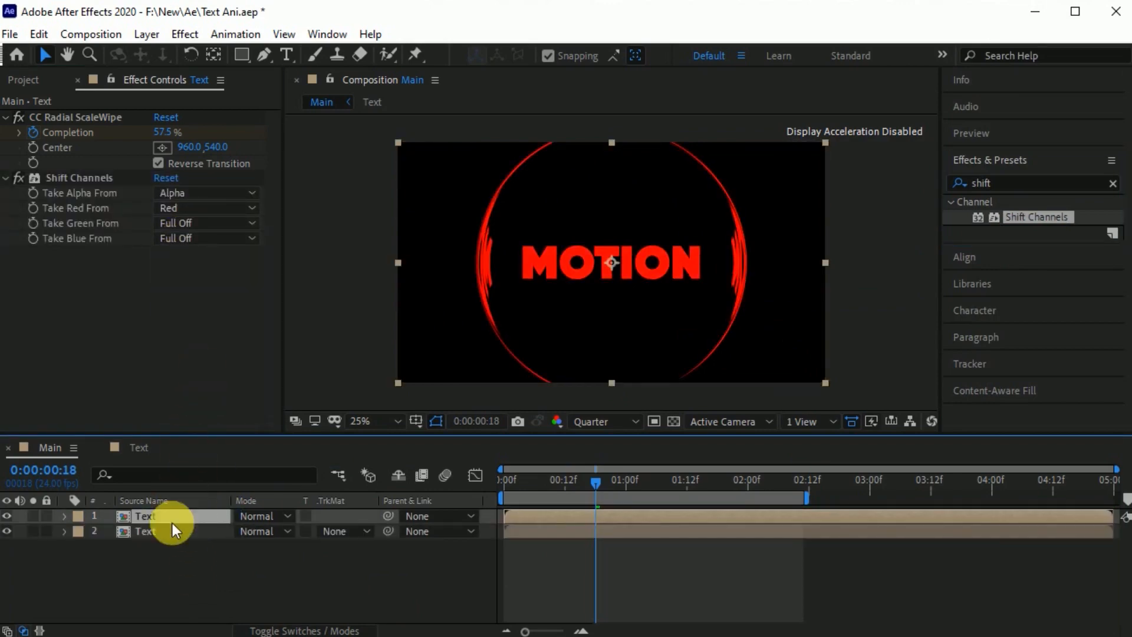
left_click(202, 210)
left_click(218, 330)
left_click(200, 223)
left_click(196, 282)
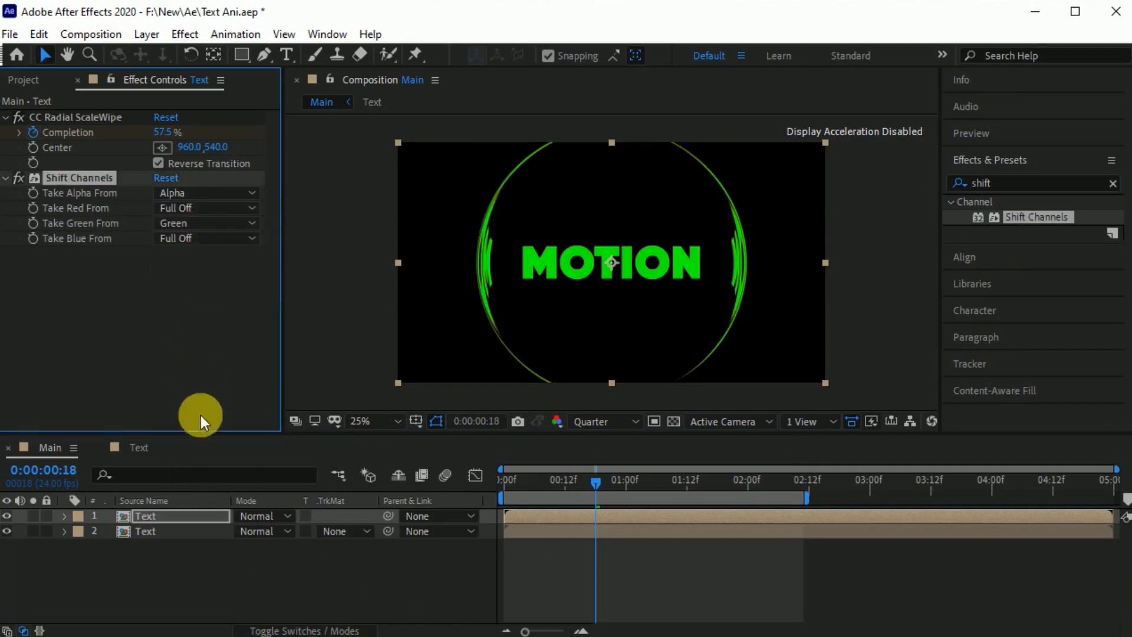
Duplicate the green Text layer and set the copy's Take Green From to Full Off and Take Blue From to Blue
left_click(177, 515)
key("ctrl+d")
left_click(189, 223)
left_click(190, 330)
left_click(200, 238)
left_click(202, 319)
Set the blending mode of all three Text layers to Add
left_click_drag(592, 478, 580, 480)
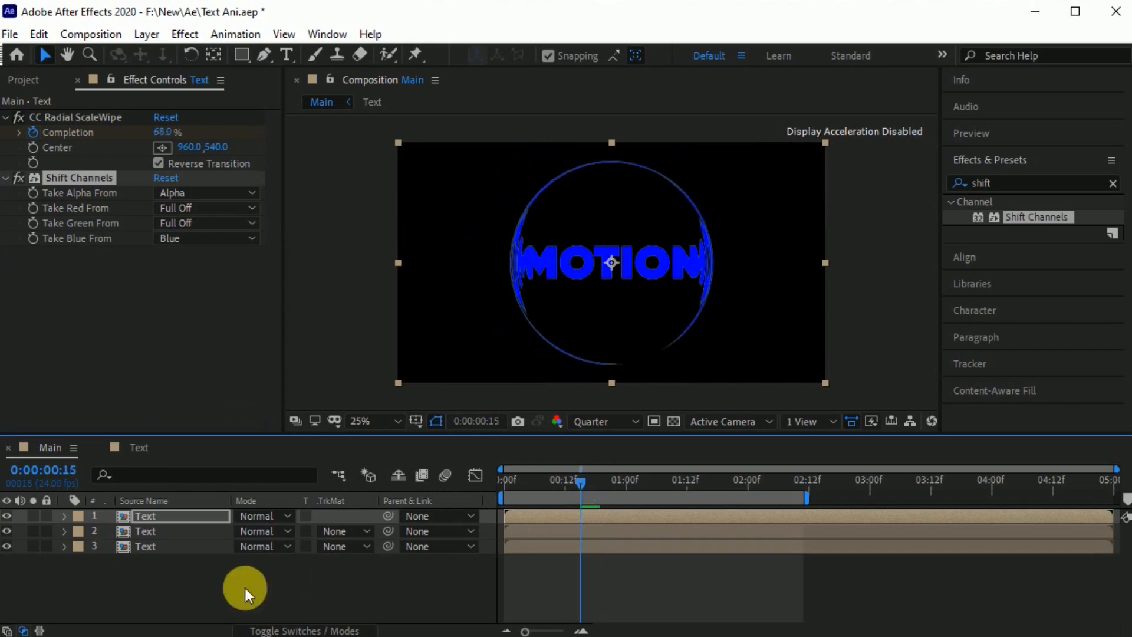
left_click_drag(190, 584, 193, 518)
left_click(286, 547)
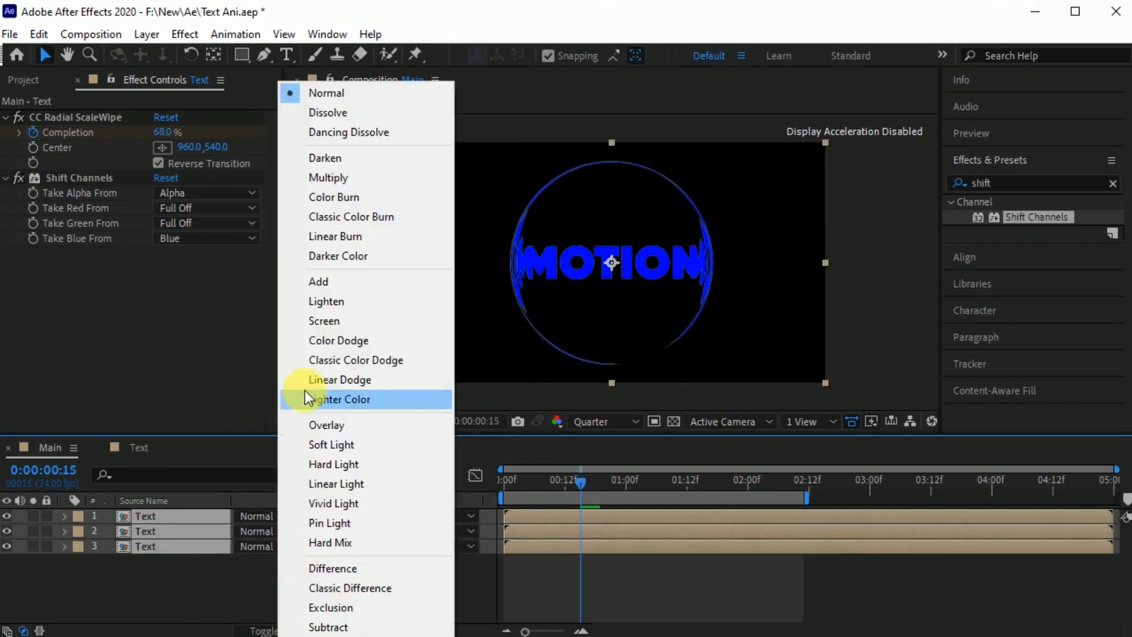
left_click(323, 299)
Stagger the Text layers, starting the green one at frame 1 and the blue one at frame 2, and preview
left_click_drag(528, 629, 569, 632)
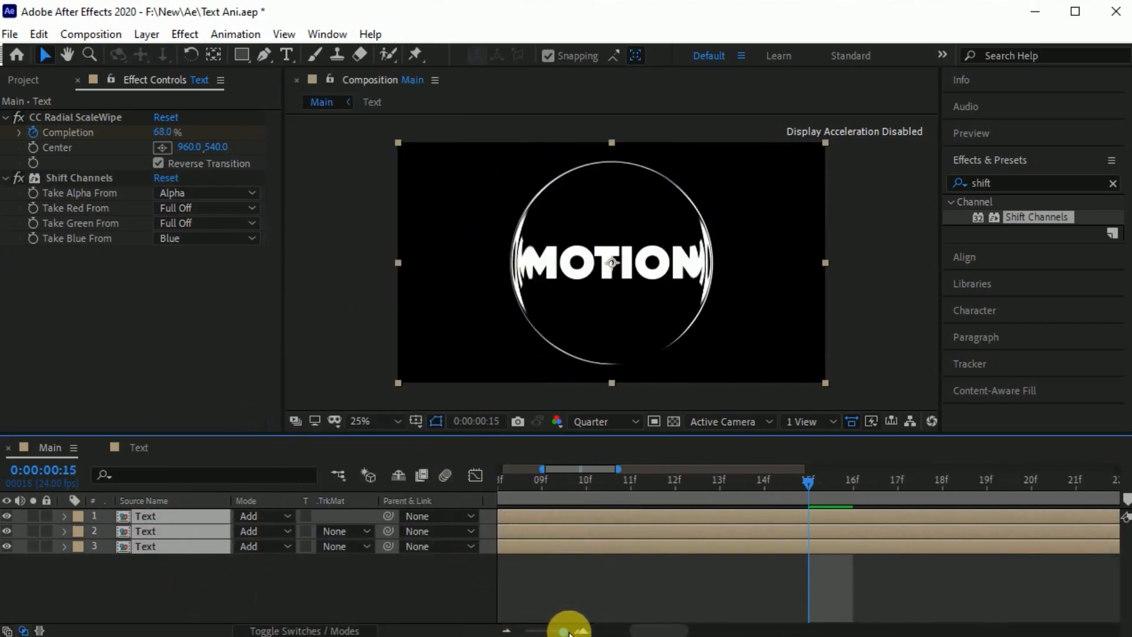
left_click_drag(660, 631, 583, 610)
left_click(530, 574)
left_click_drag(531, 532, 613, 516)
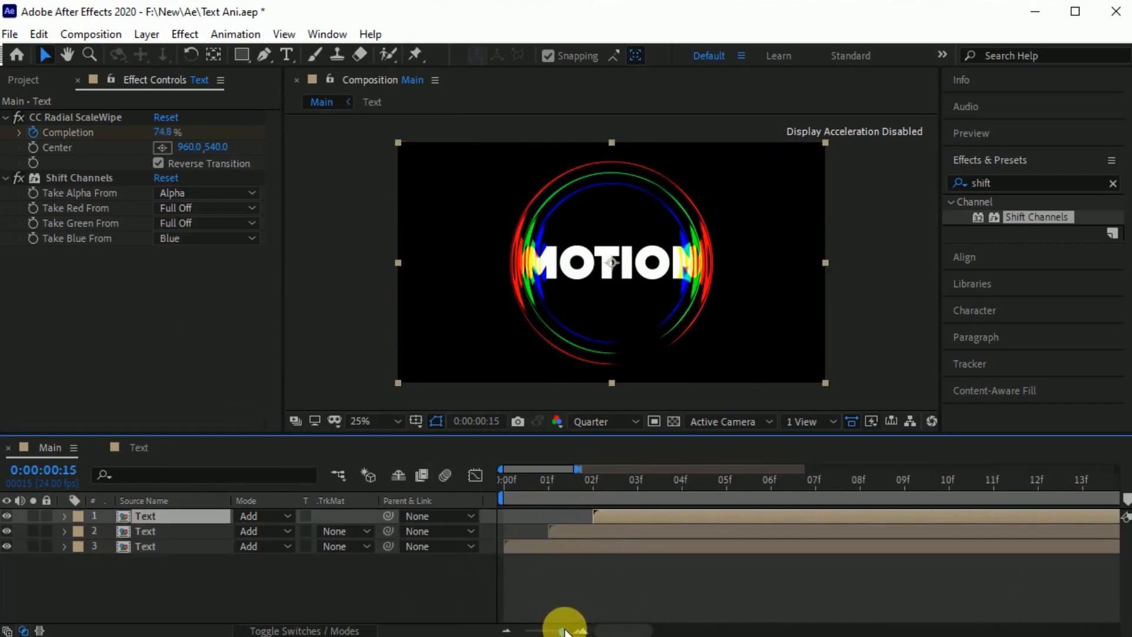
key("space")
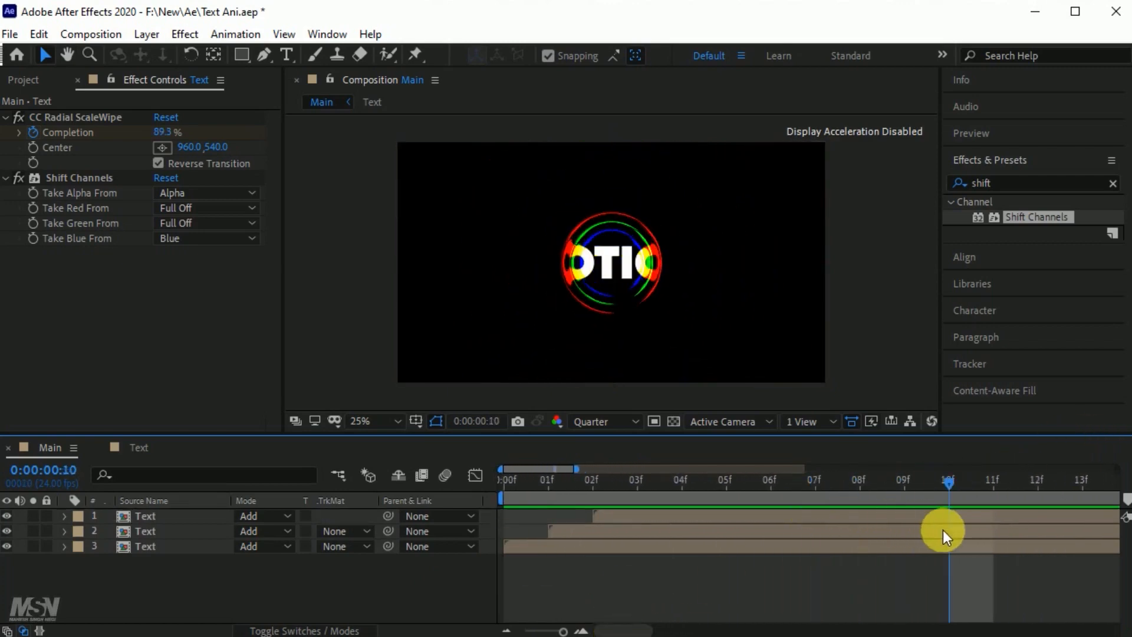
Widen the stagger by starting the green Text layer at frame 2 and the blue one at frame 4
left_click_drag(596, 529, 645, 510)
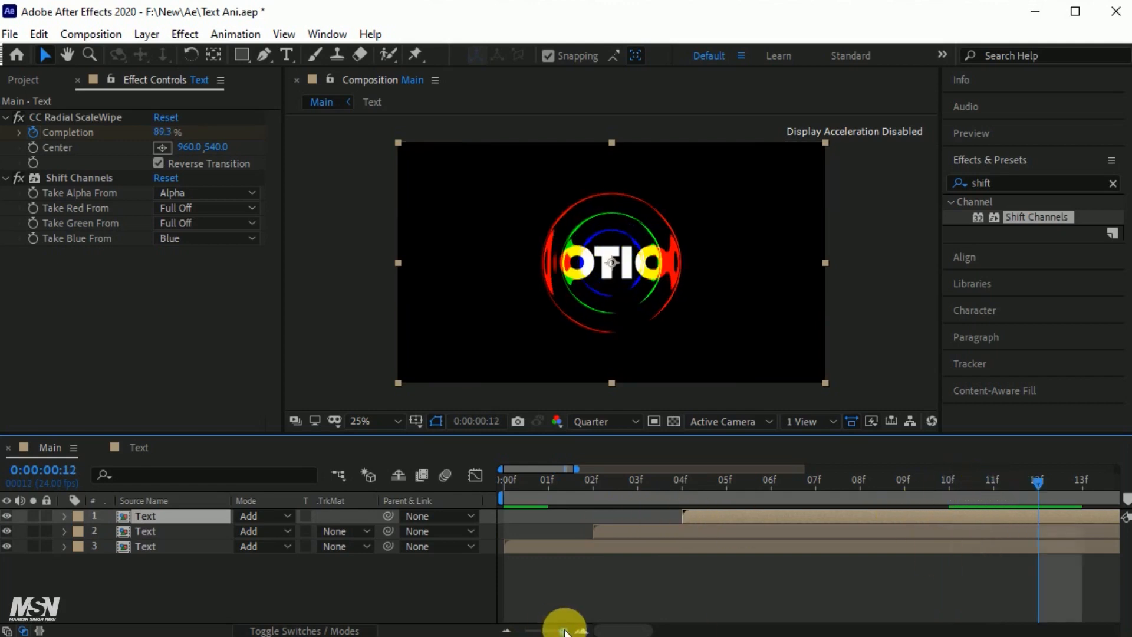
left_click_drag(565, 631, 525, 631)
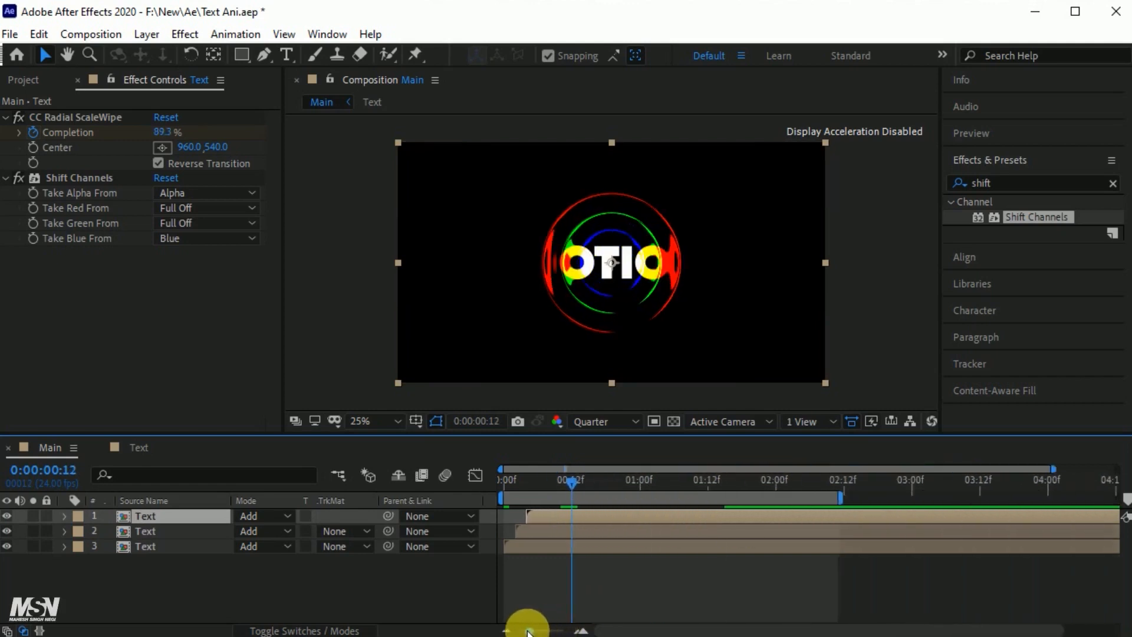
left_click(959, 582)
Enable motion blur for all three Text layers and the composition, and preview the animation
left_click_drag(163, 577, 175, 520)
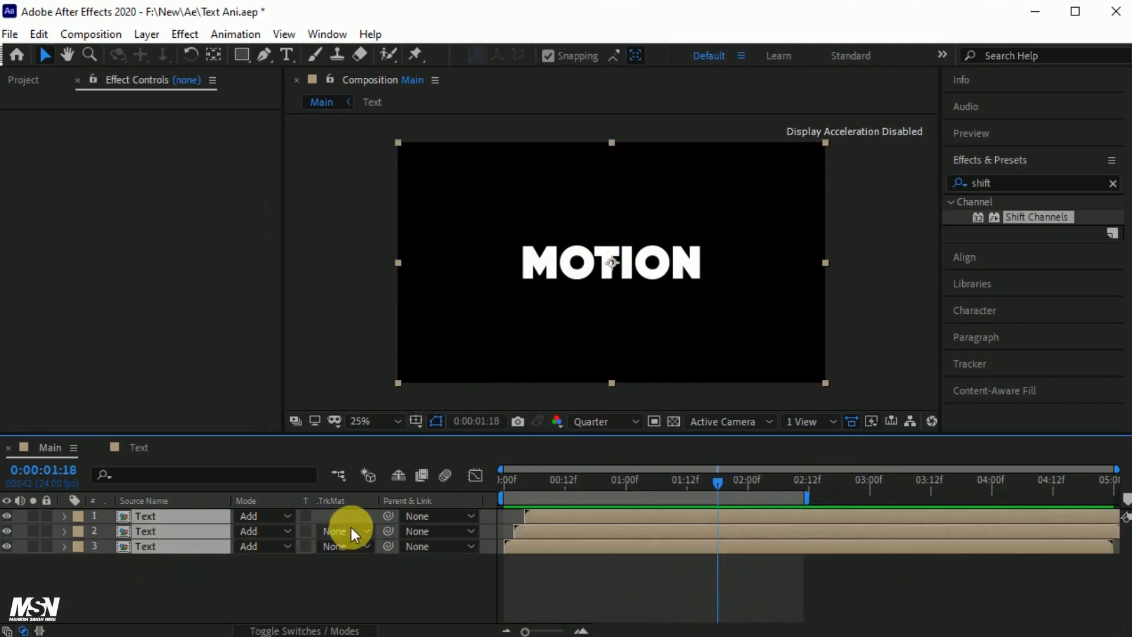
key("F4")
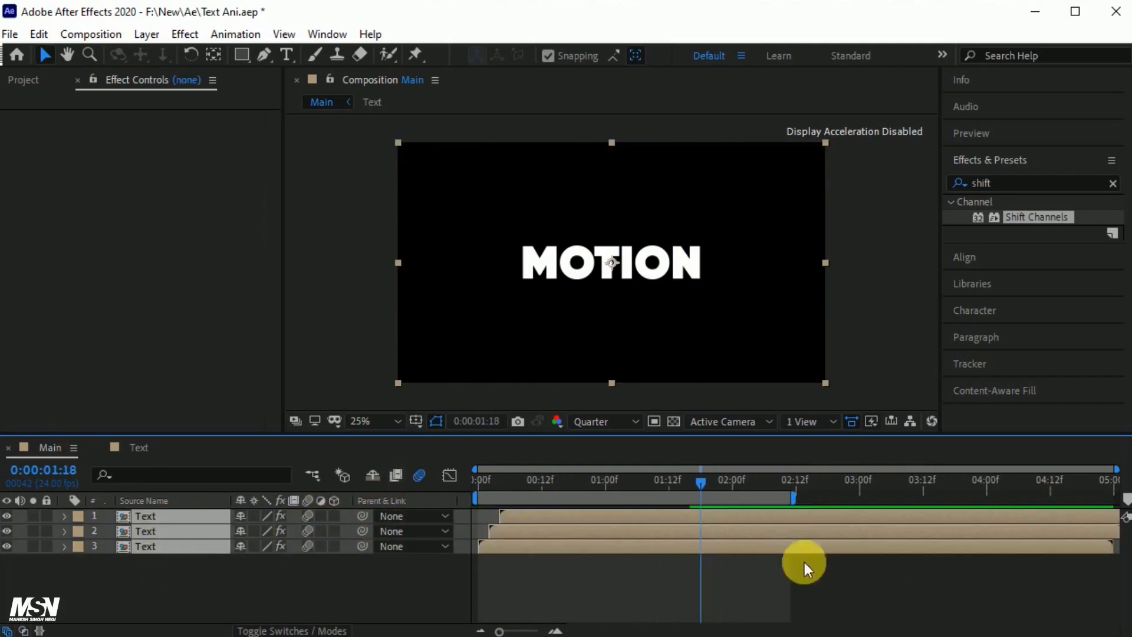
key("space")
left_click(868, 572)
Shift the green Text layer's start to about frame 3 and the blue one's to about frame 7, and preview
left_click_drag(700, 483, 584, 514)
left_click(567, 528)
left_click(568, 513)
key("space")
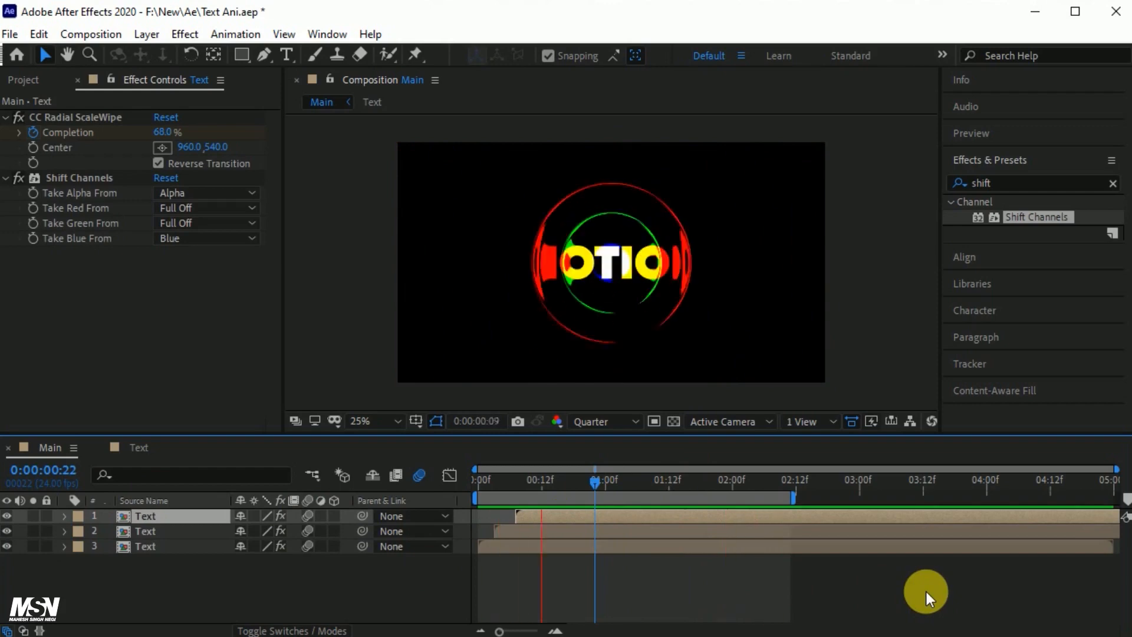
Pre-compose the three Text layers into a new composition named RGB
left_click(153, 572)
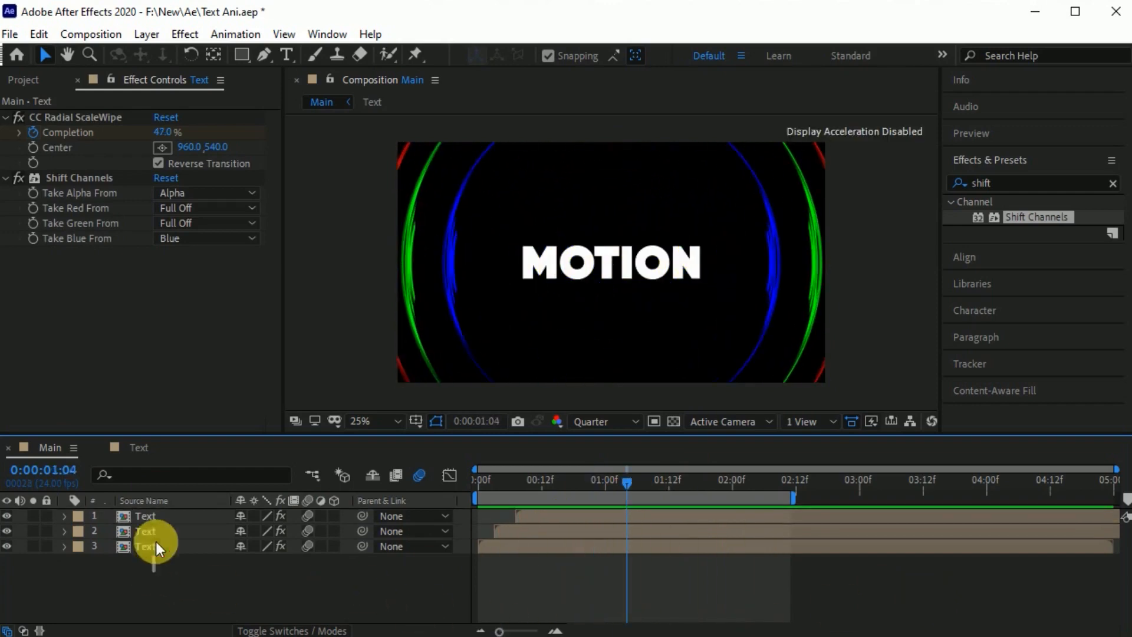
key("ctrl+a")
left_click(146, 35)
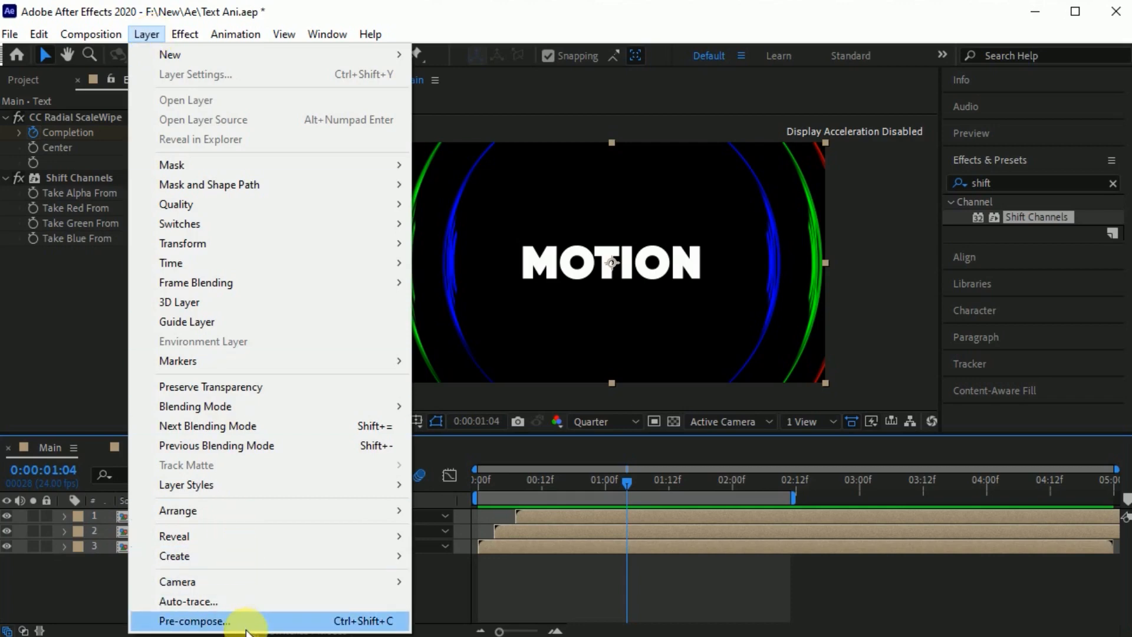
left_click(195, 621)
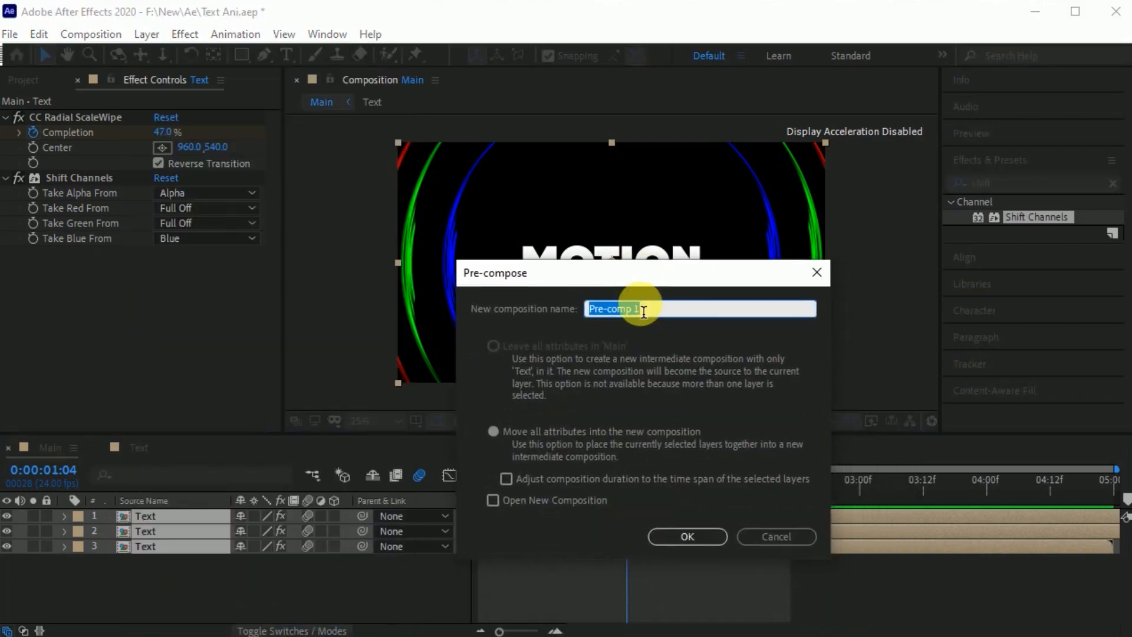
type("RGB")
left_click(702, 538)
Apply the Stylize Glow effect to the RGB layer
left_click(222, 588)
left_click(167, 521)
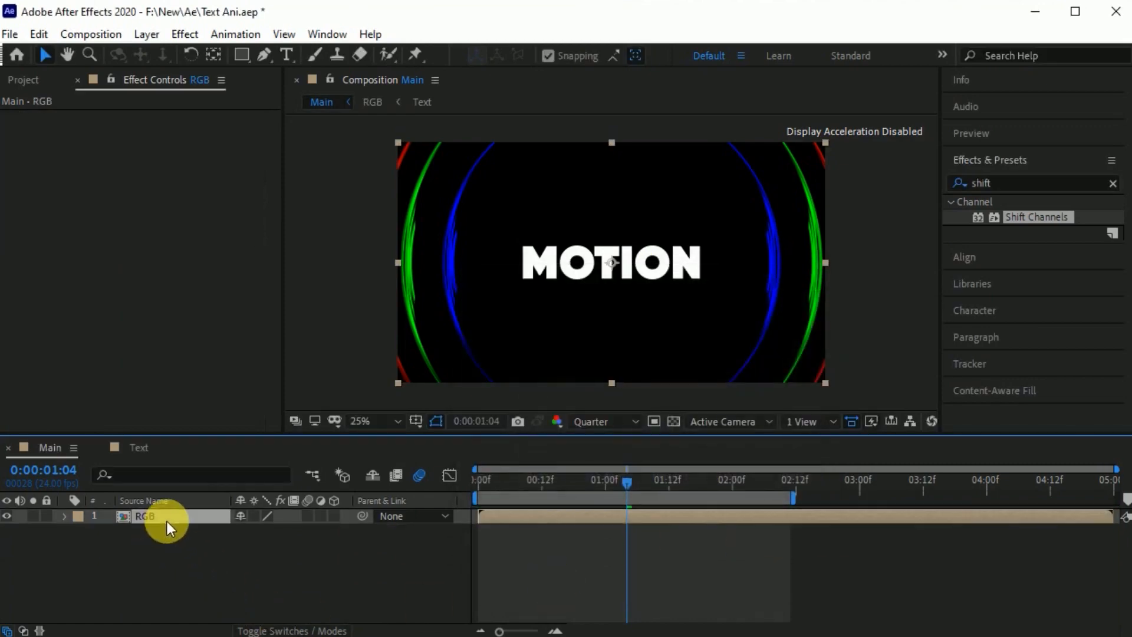
left_click_drag(620, 482, 600, 489)
left_click(974, 183)
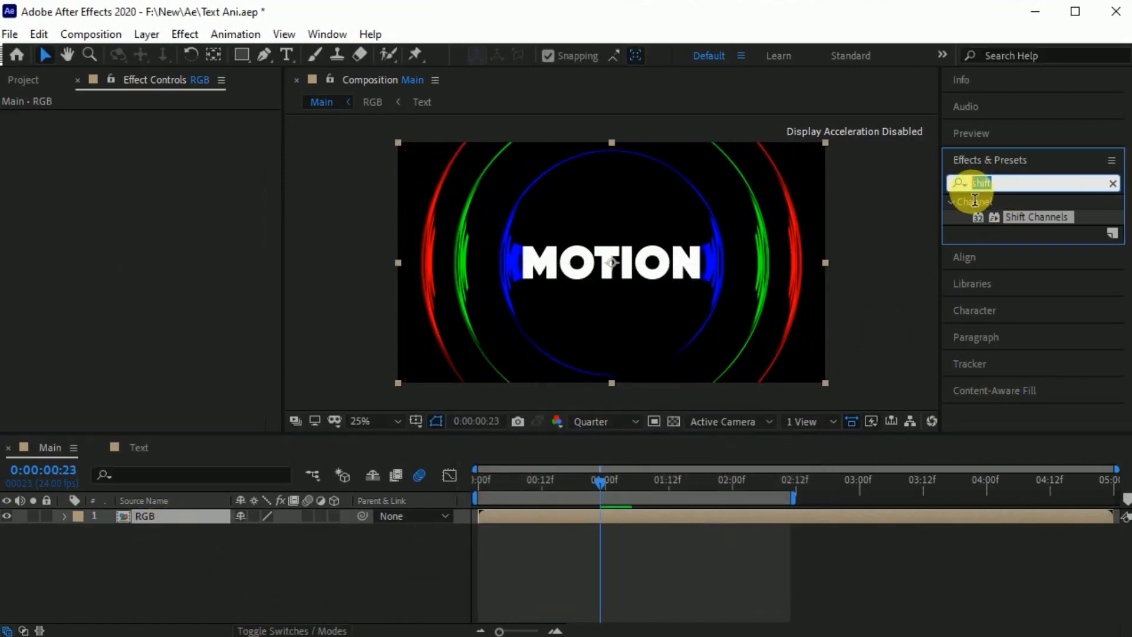
type("glow")
left_click_drag(1000, 290, 182, 523)
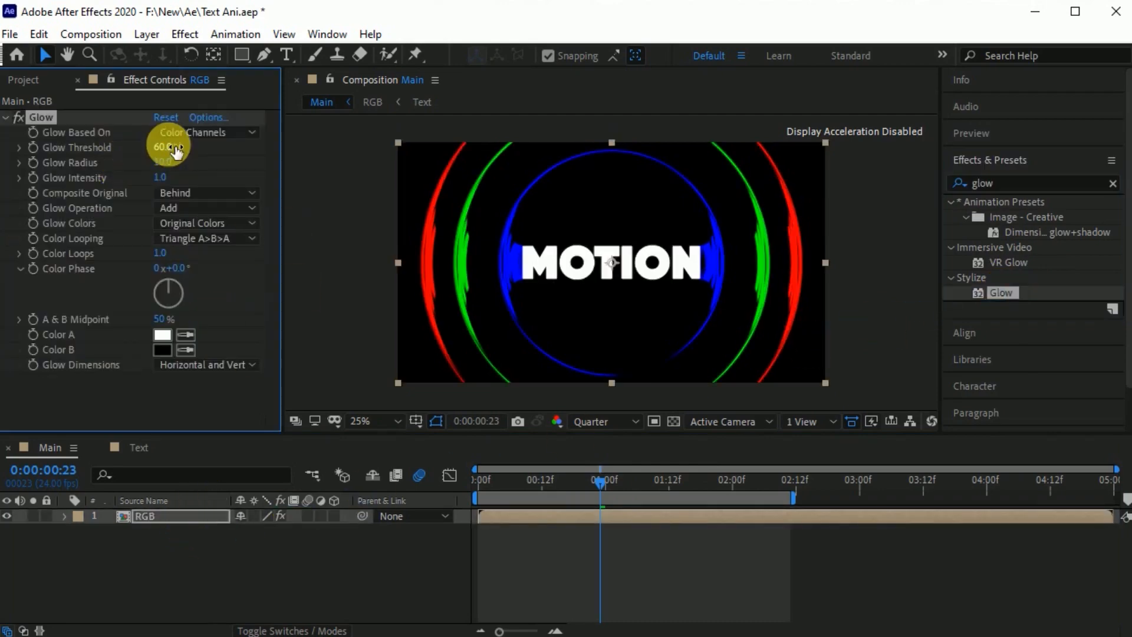
Set the Glow Threshold to 85.5%, Glow Radius to 67 and Glow Intensity to 1.7, and check other frames
left_click_drag(239, 161, 220, 186)
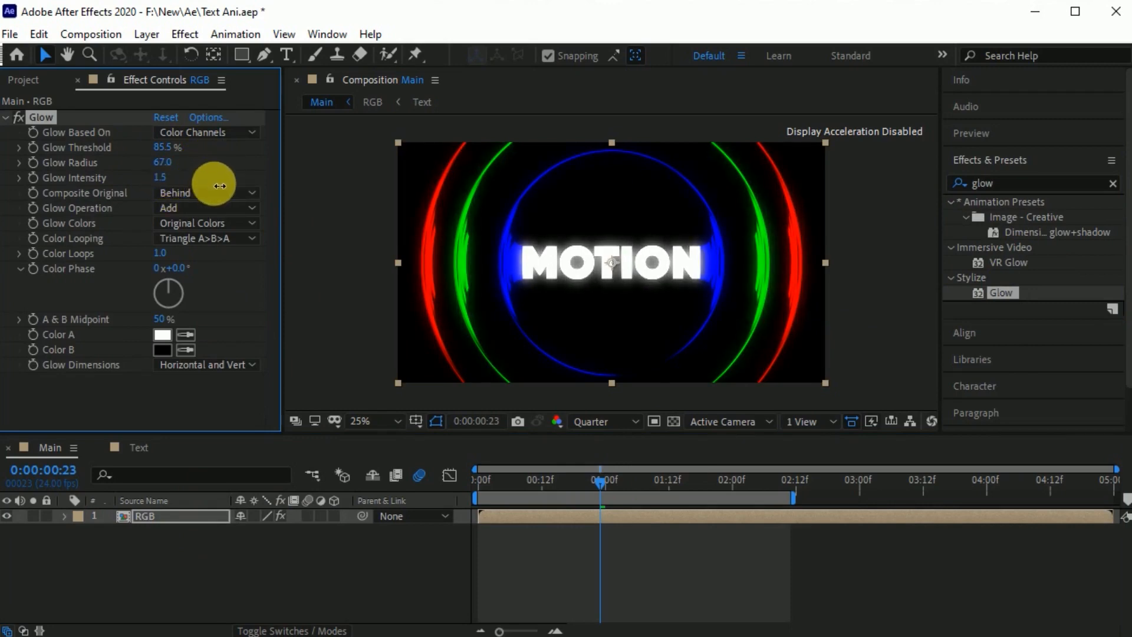
left_click(289, 572)
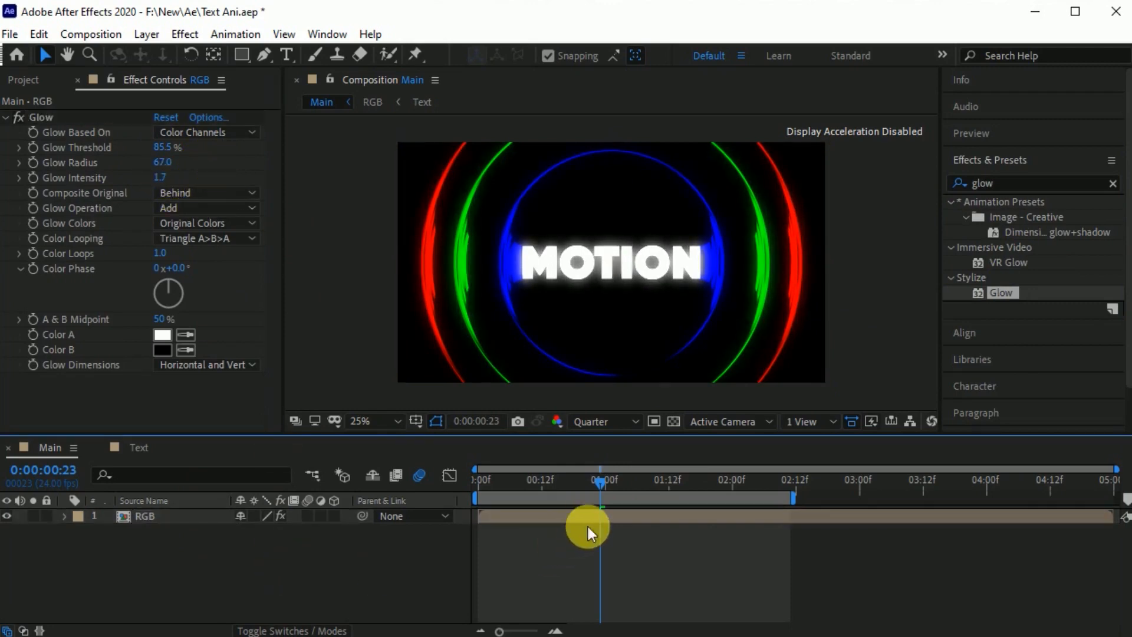
left_click_drag(599, 480, 564, 560)
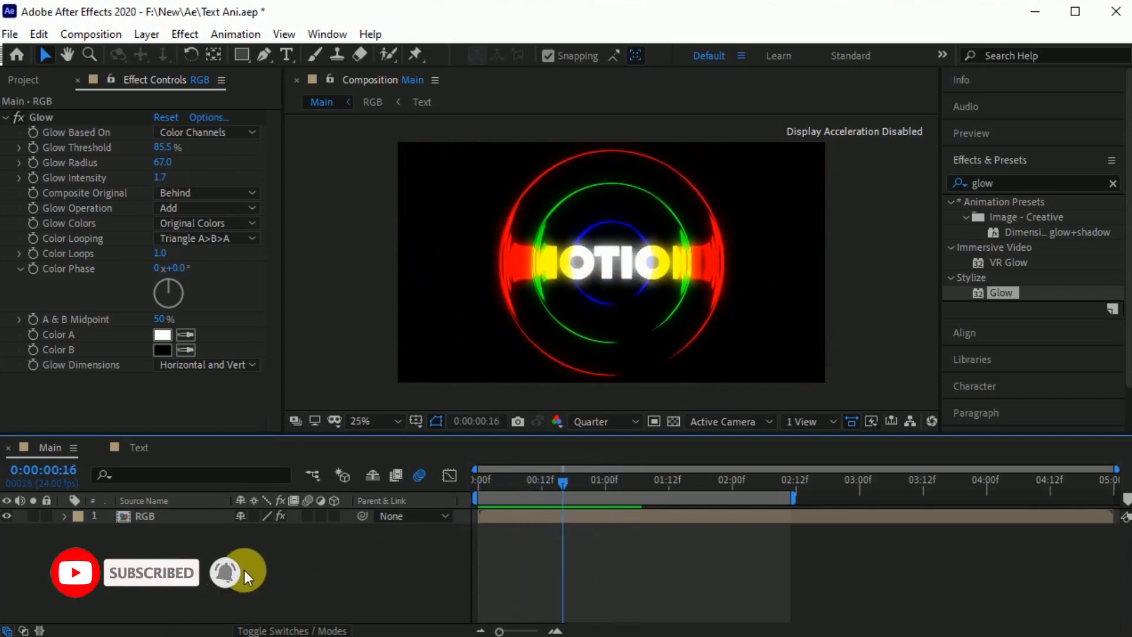
Create a black 1920 x 1080 px solid named BG, place it below the RGB layer, and preview from the start
key("ctrl+y")
type("BG")
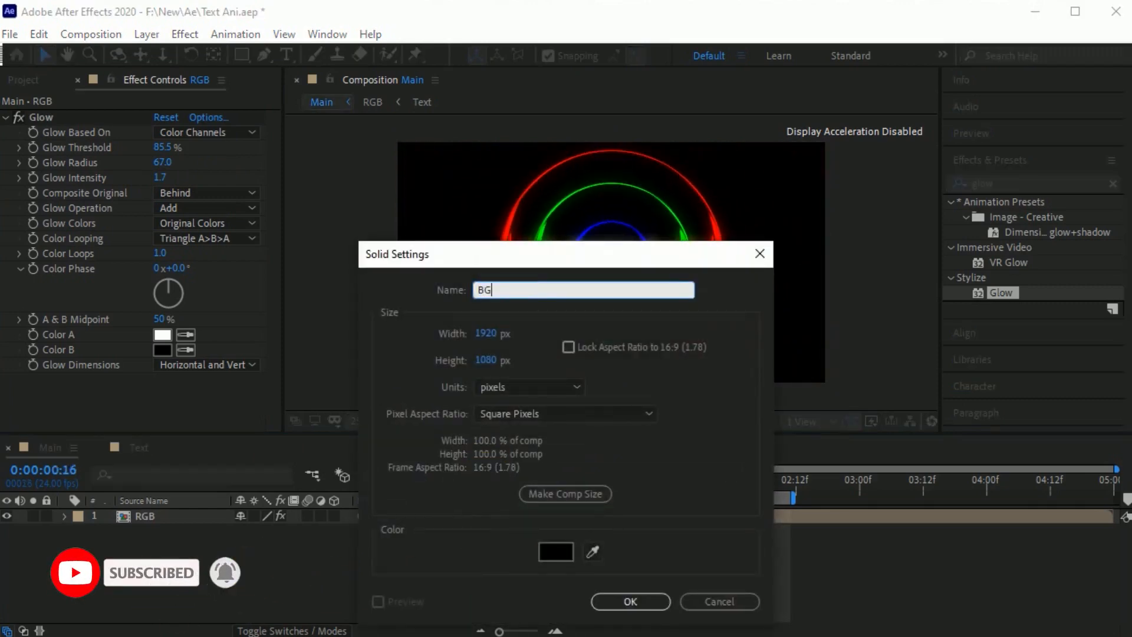
left_click(627, 596)
left_click_drag(122, 516, 121, 559)
left_click(164, 557)
left_click(161, 532)
left_click(205, 558)
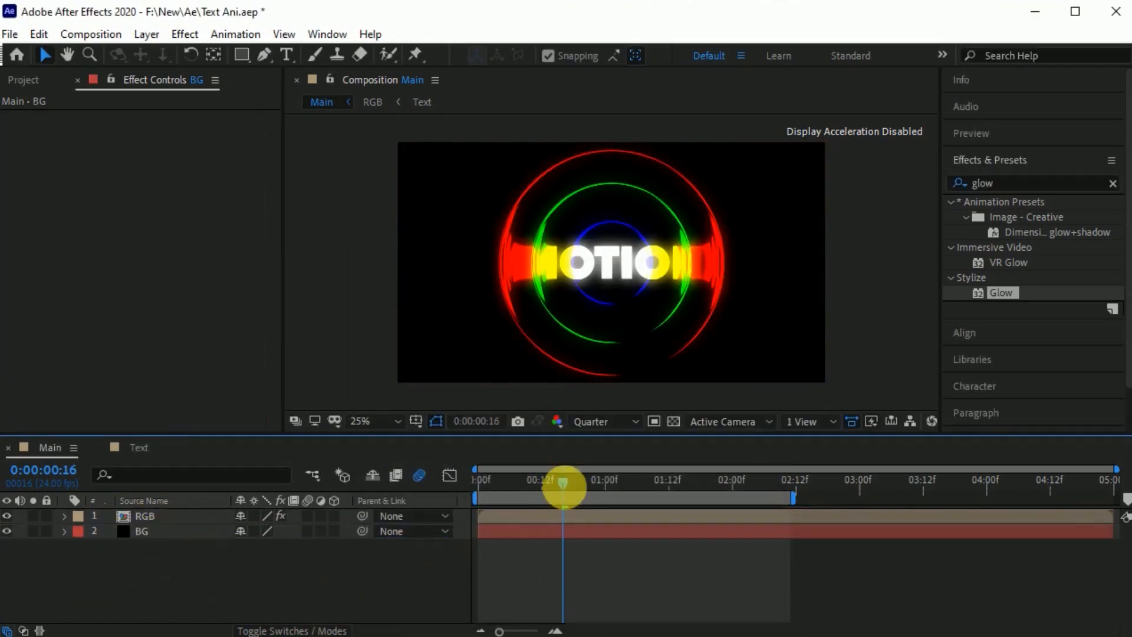
left_click_drag(563, 483, 459, 503)
key("space")
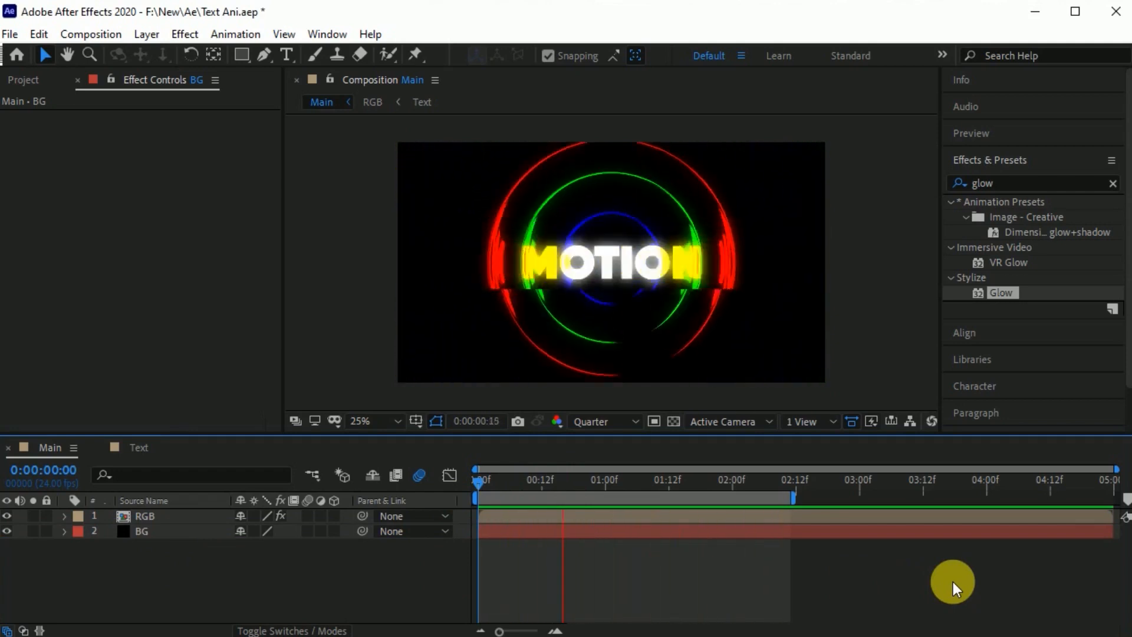
Pre-compose the RGB and BG layers into a new composition named Motion, moving all attributes into it
left_click_drag(185, 574, 199, 516)
left_click(154, 33)
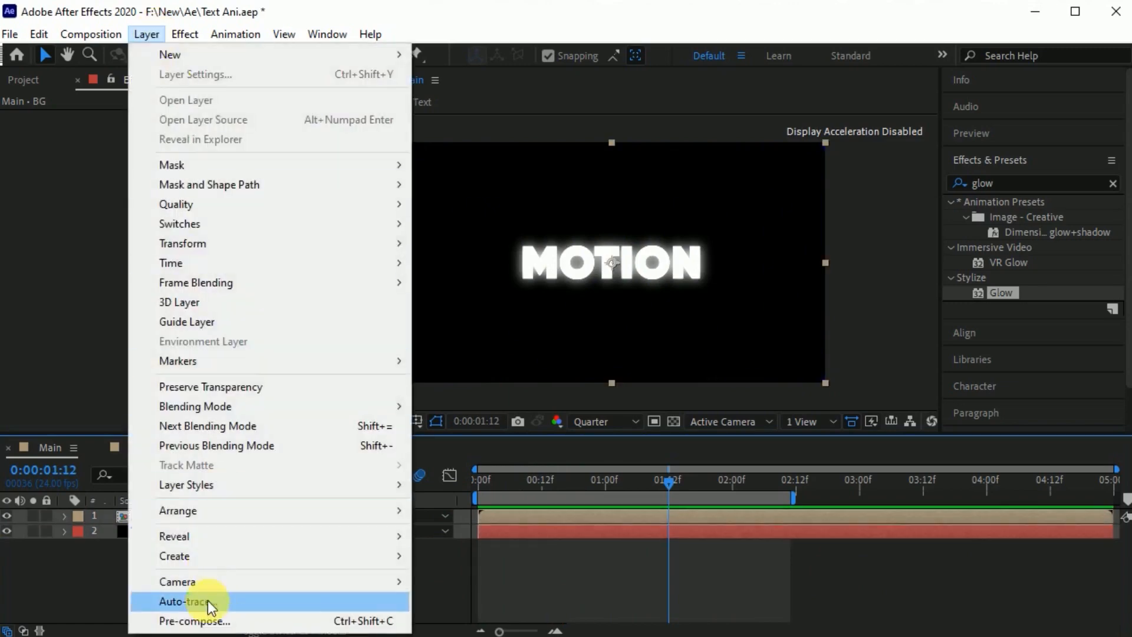
left_click(202, 614)
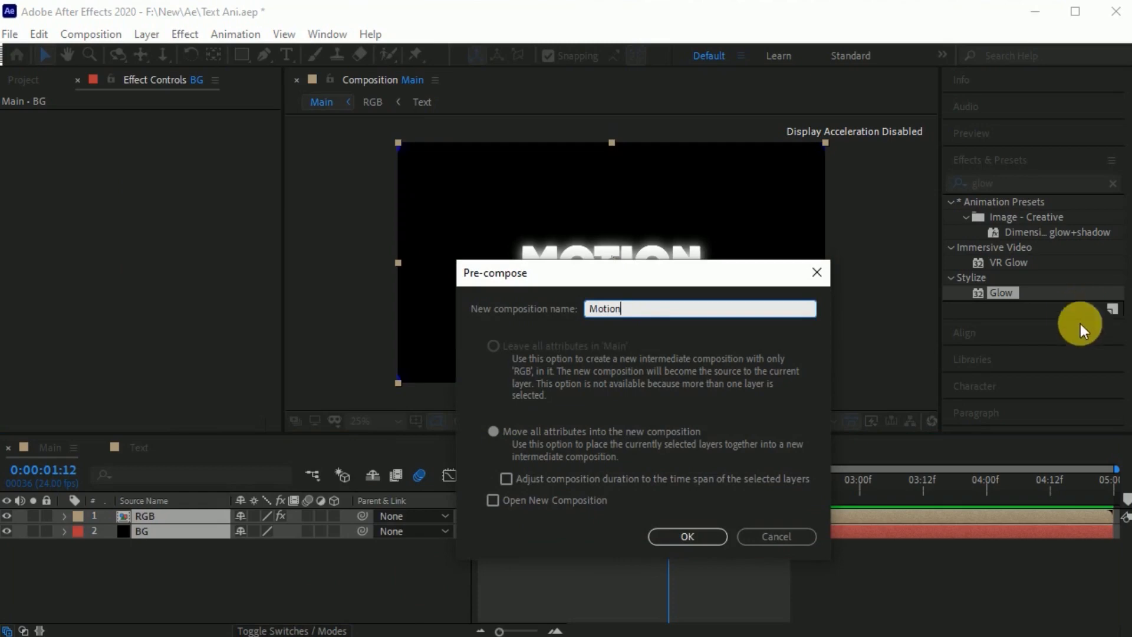
left_click(493, 432)
left_click(688, 536)
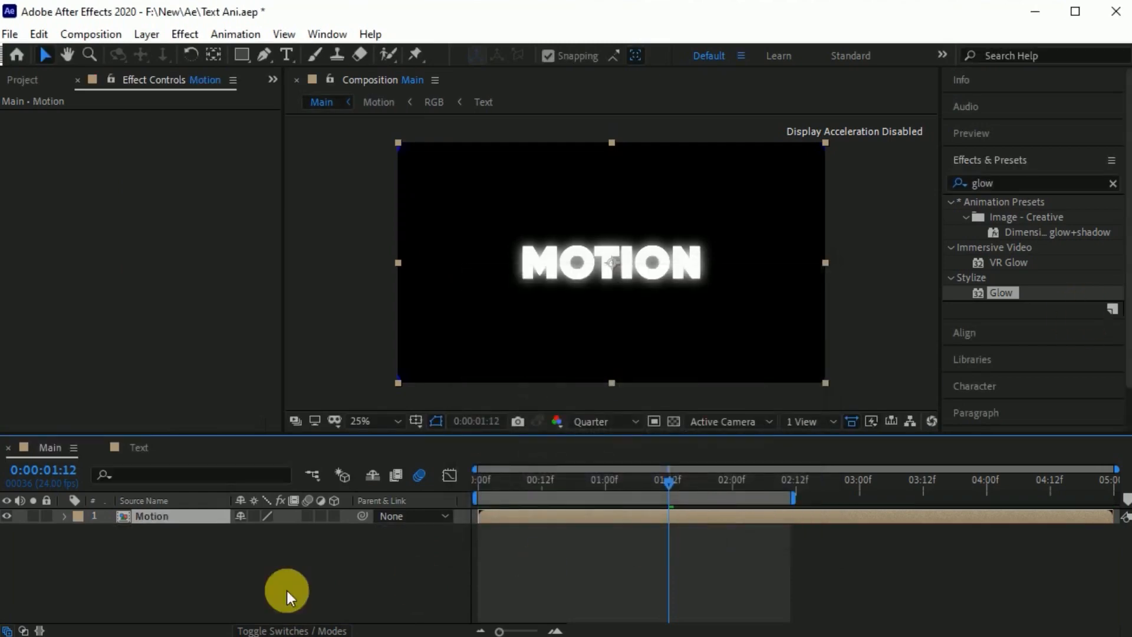
Duplicate the Text composition in the project and open the copy
left_click(20, 77)
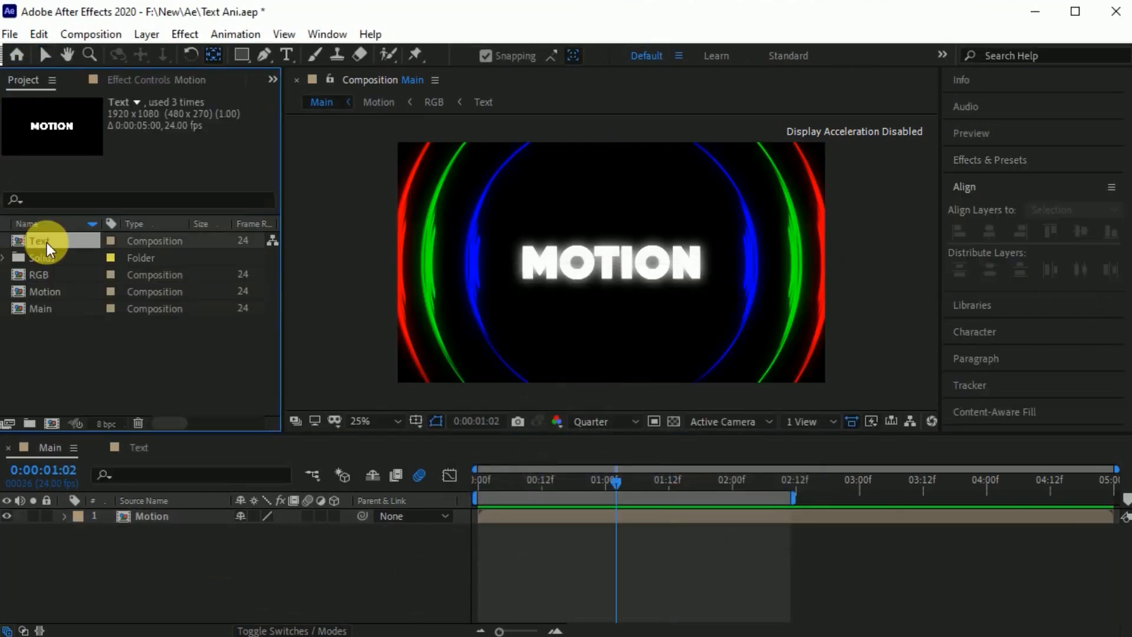
left_click(48, 242)
double_click(47, 243)
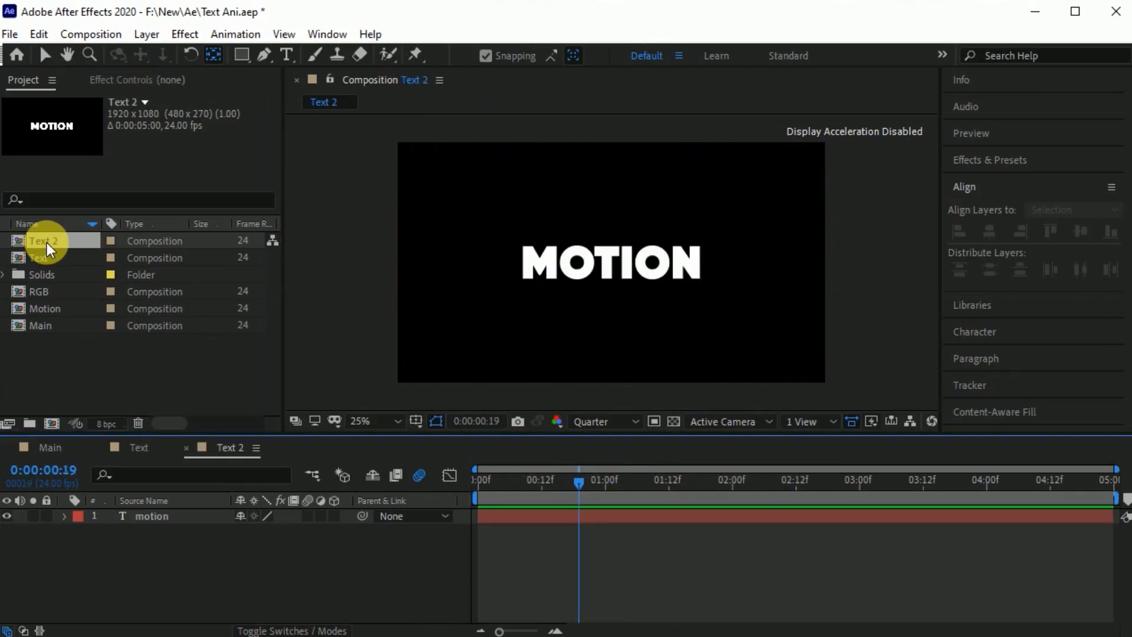
Replace the word motion with design in the duplicated composition's text layer
left_click(152, 515)
left_click(286, 55)
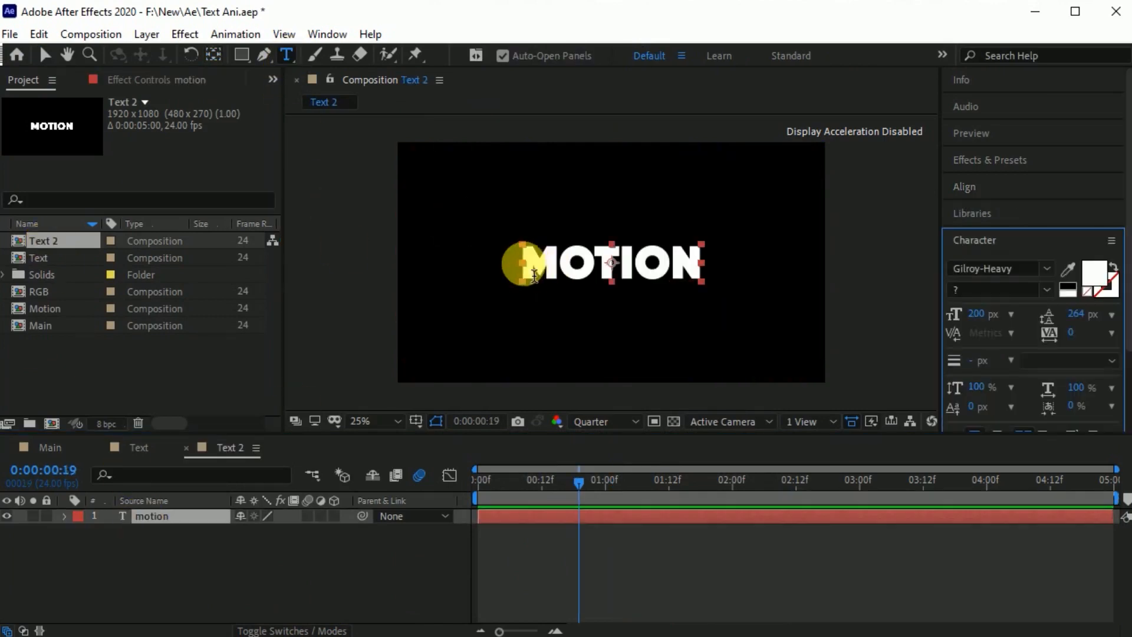
left_click_drag(522, 259, 710, 272)
type("design")
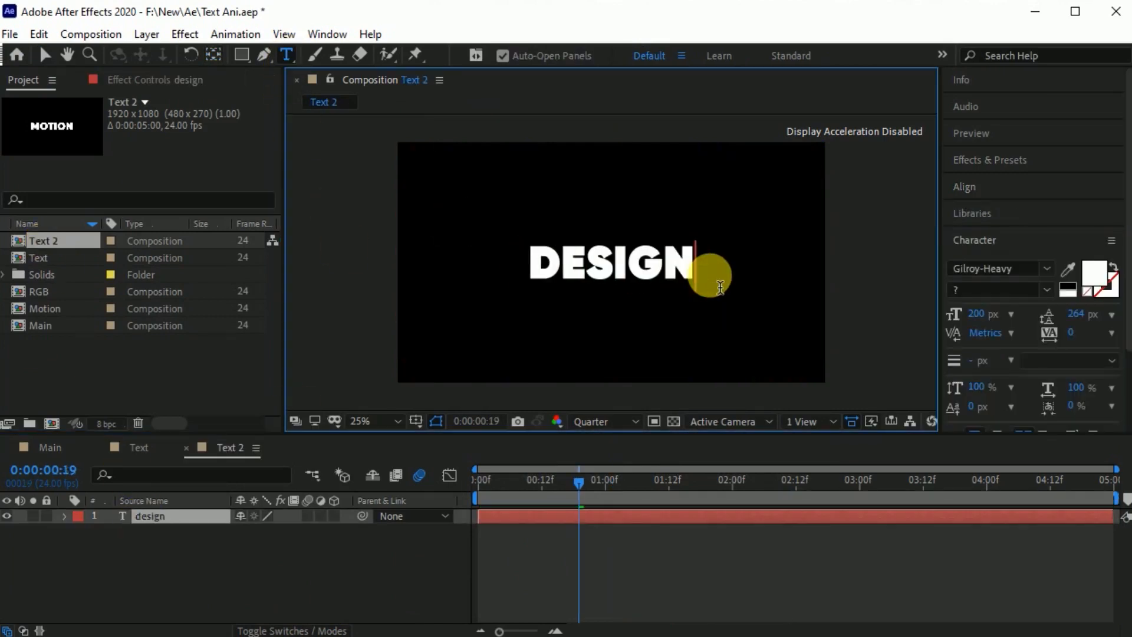
left_click(45, 55)
Set the DESIGN text's font size to 223 px and centre the text in the composition
left_click_drag(978, 314, 1006, 324)
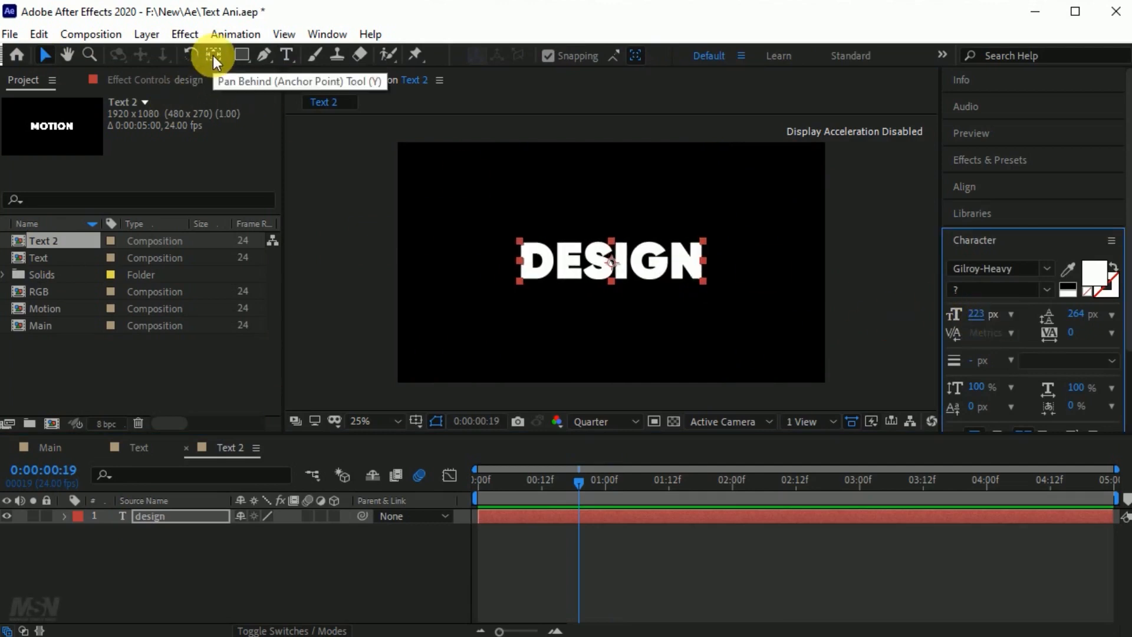
left_click(214, 59)
left_click(964, 186)
left_click(298, 556)
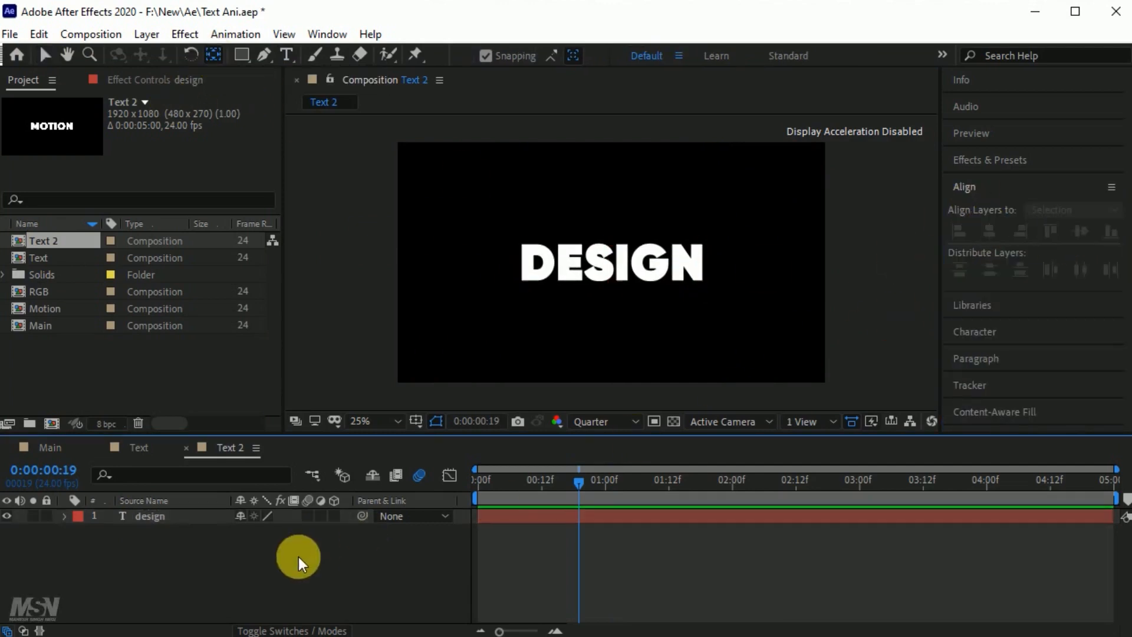
Duplicate the RGB composition in the project
left_click(85, 380)
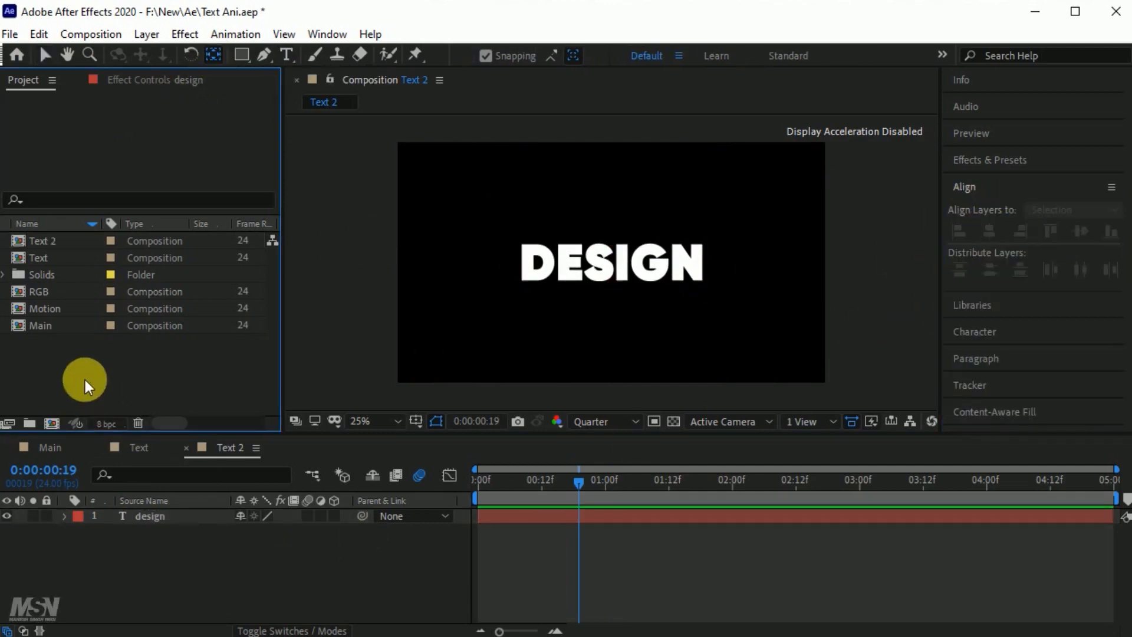
left_click(41, 294)
key("ctrl+d")
left_click(59, 356)
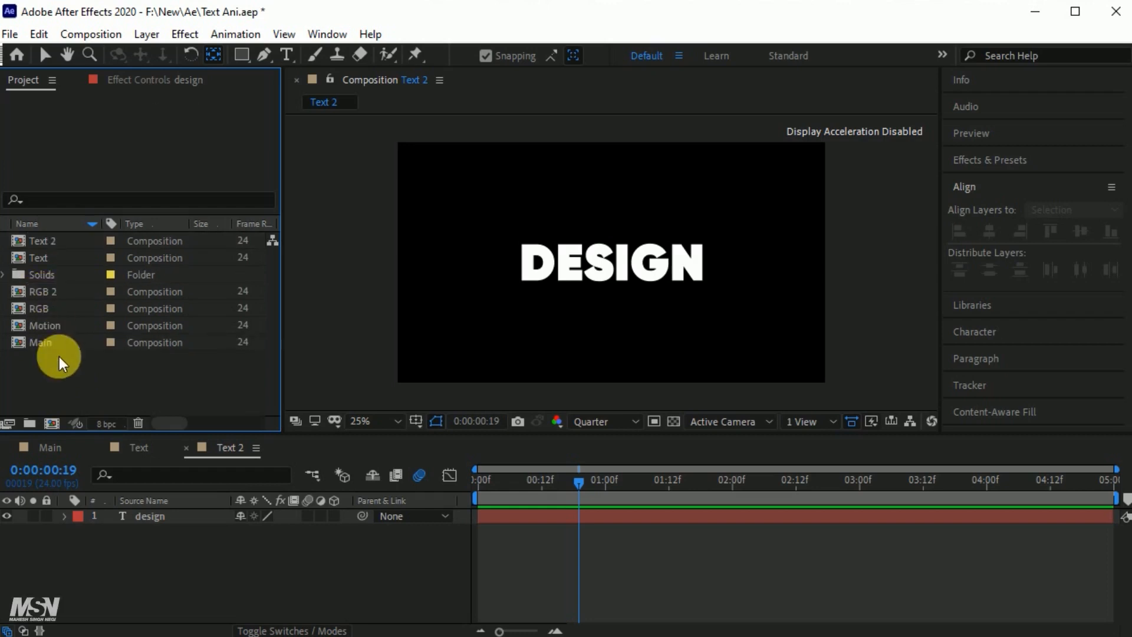
Open the RGB 2 composition and replace the source of its three Text layers with Text 2
double_click(52, 292)
left_click_drag(116, 544, 155, 518)
left_click(58, 292)
left_click(51, 243)
left_click_drag(146, 535, 148, 536)
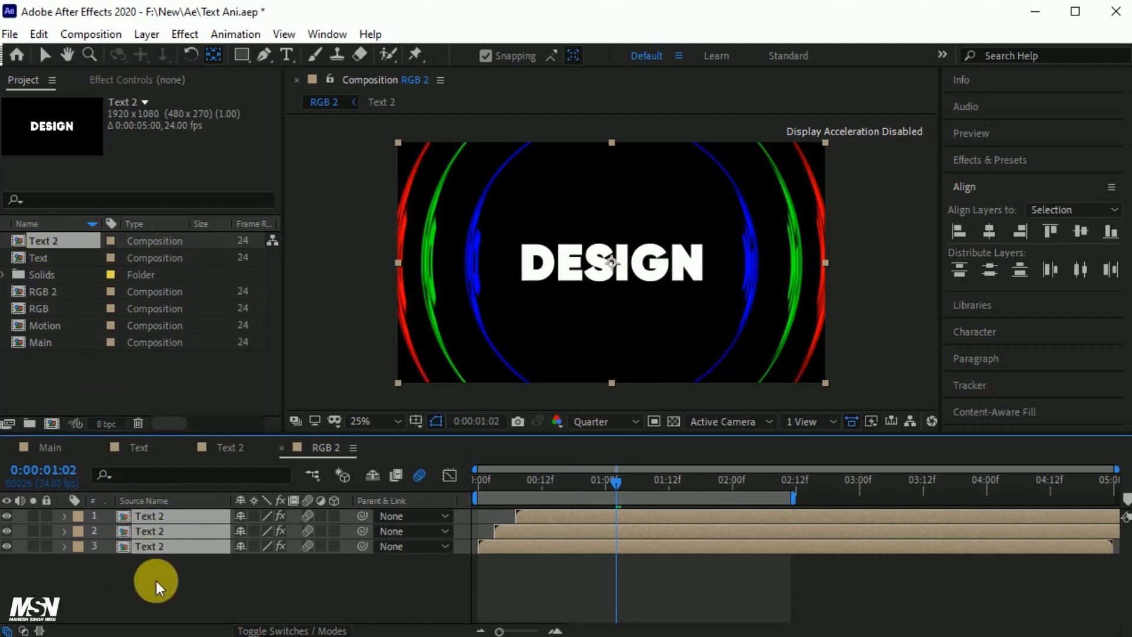
left_click(157, 581)
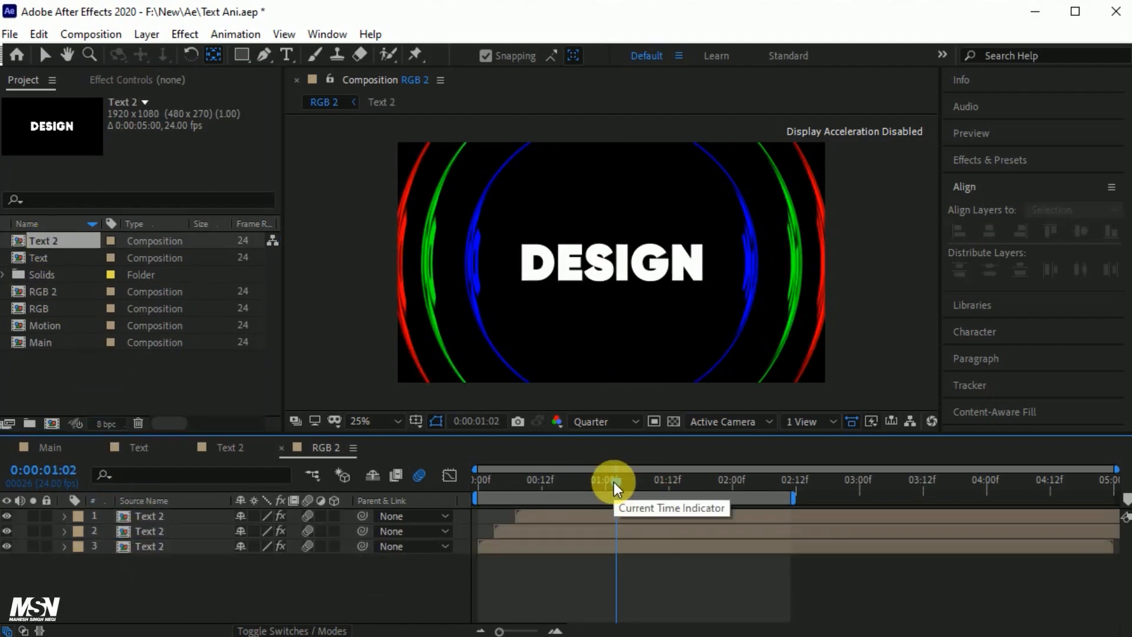
Duplicate the Motion composition and rename the copy Design
left_click(54, 326)
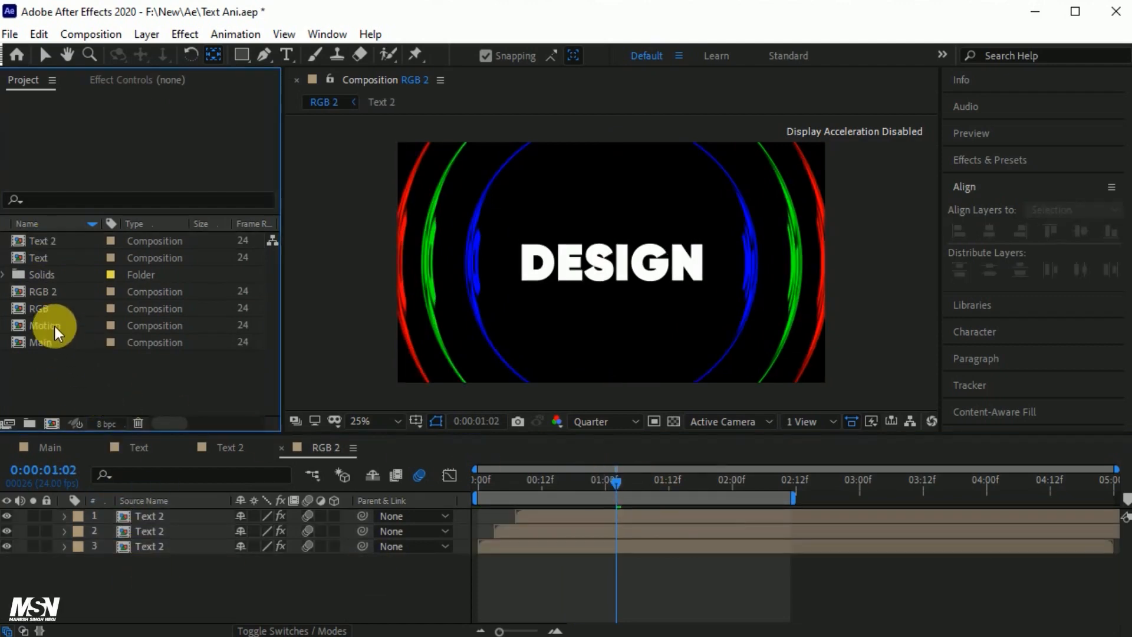
key("ctrl+d")
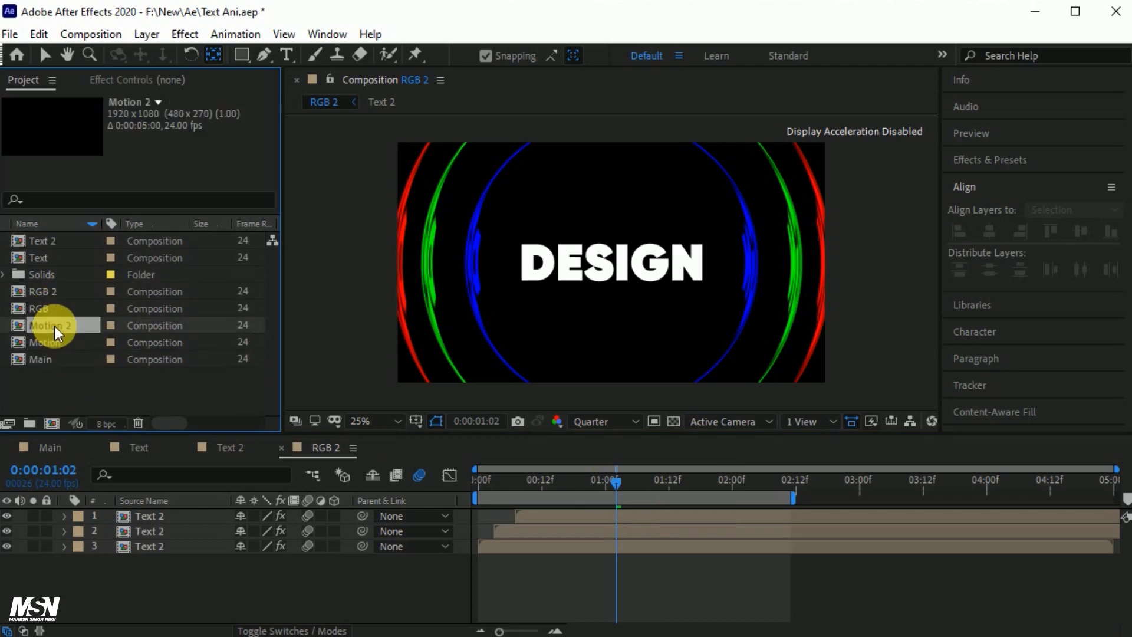
key("Return")
type("Design")
key("Return")
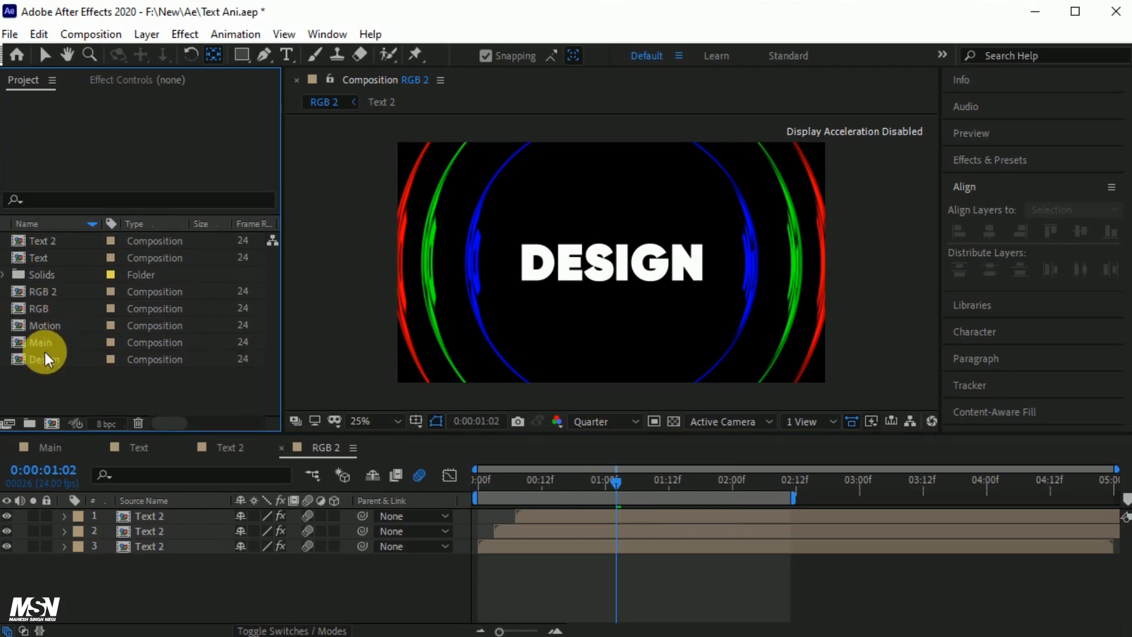
Open the Design composition and replace its RGB layer's source with RGB 2
double_click(44, 358)
left_click(144, 516)
left_click(44, 292)
left_click_drag(44, 291, 153, 515)
Return to the Main composition and add the Design composition above the Motion layer
left_click(53, 448)
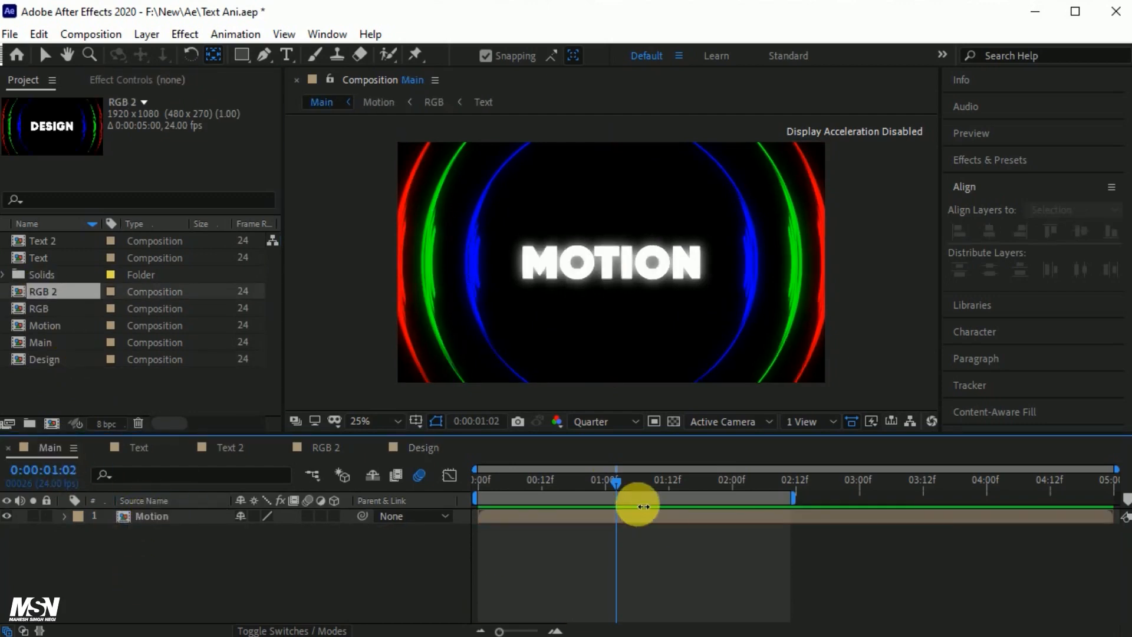
left_click(45, 359)
left_click_drag(137, 509, 142, 513)
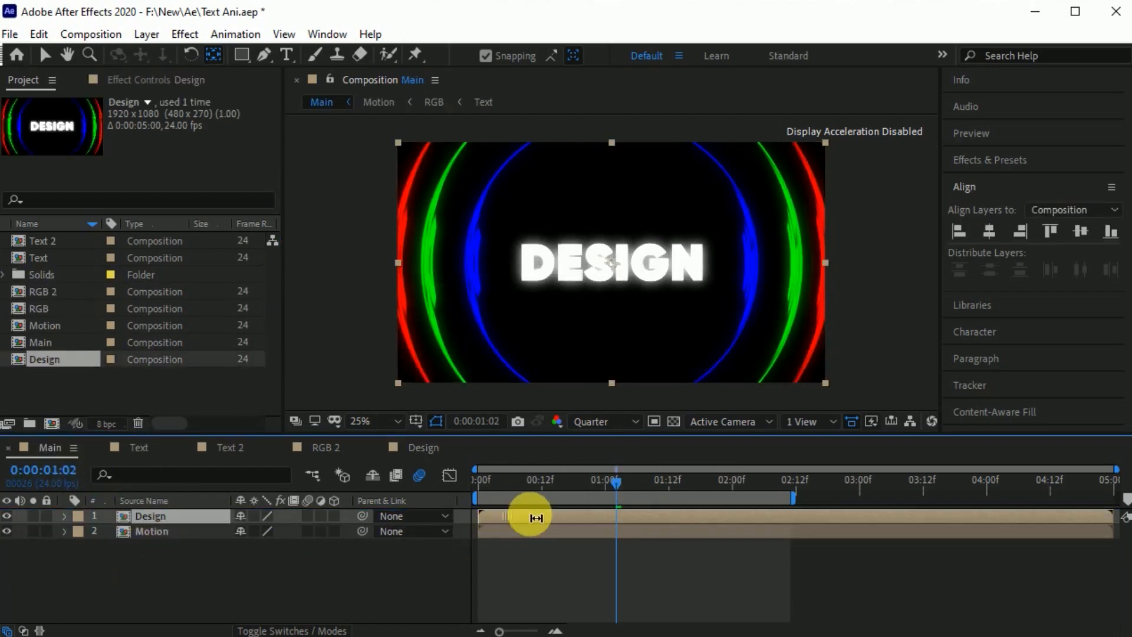
Shift the Design layer in time so that it starts at 0:00:02:00
left_click(171, 516)
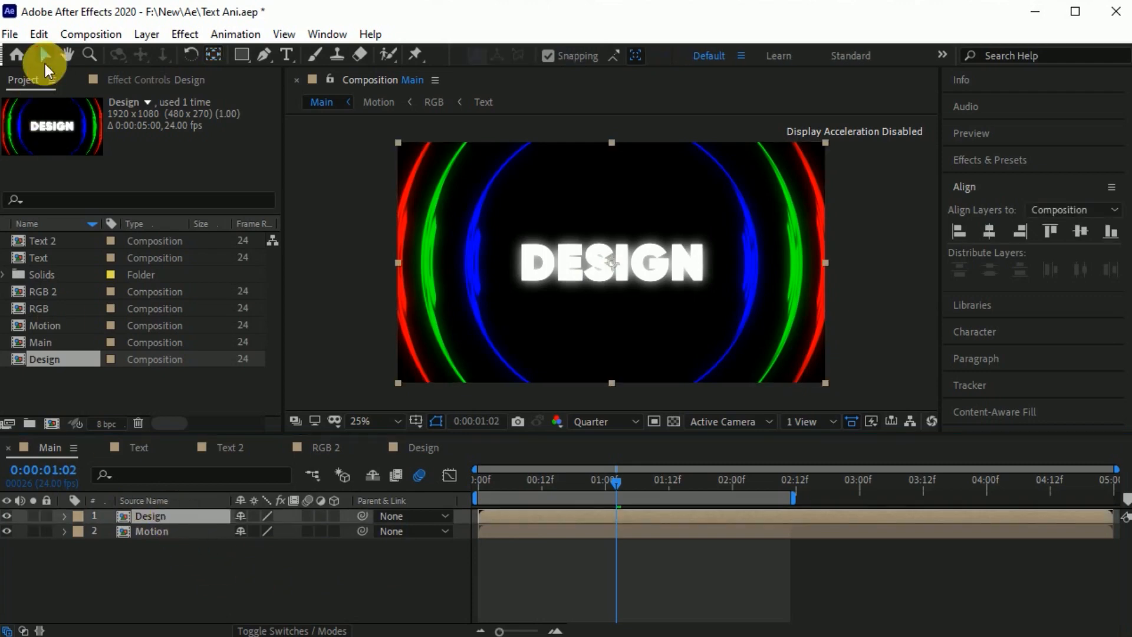
left_click_drag(569, 518, 720, 536)
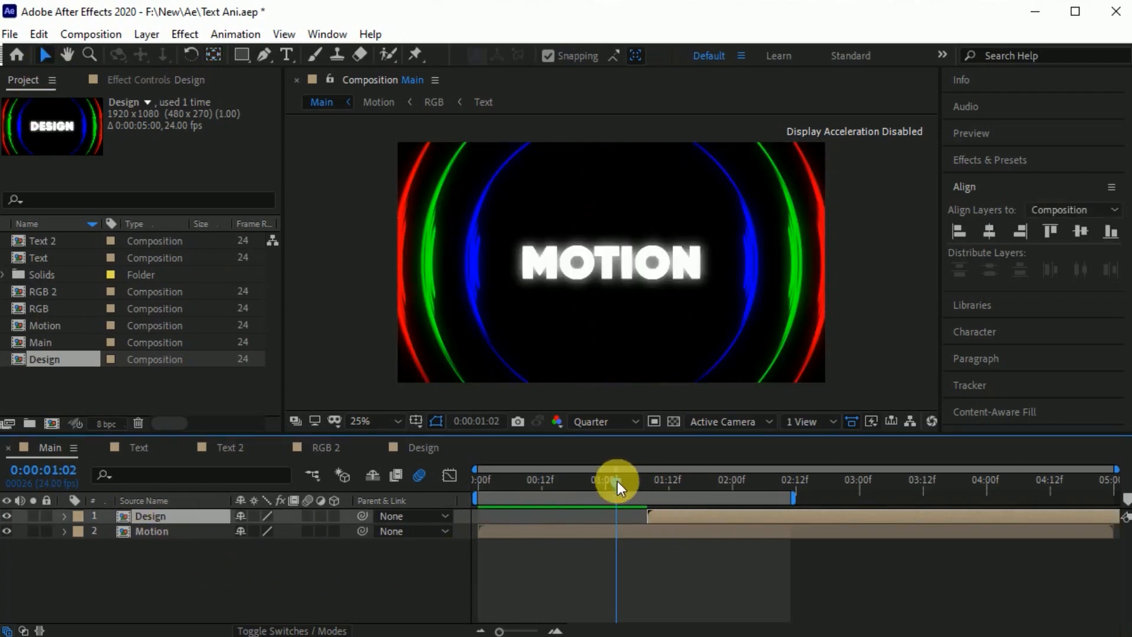
left_click_drag(617, 481, 606, 482)
left_click_drag(694, 514, 705, 512)
left_click_drag(590, 468, 729, 513)
Trim the end of the Motion layer to the 0:00:02:00 mark, where the Design layer starts
left_click(760, 531)
key("alt+]")
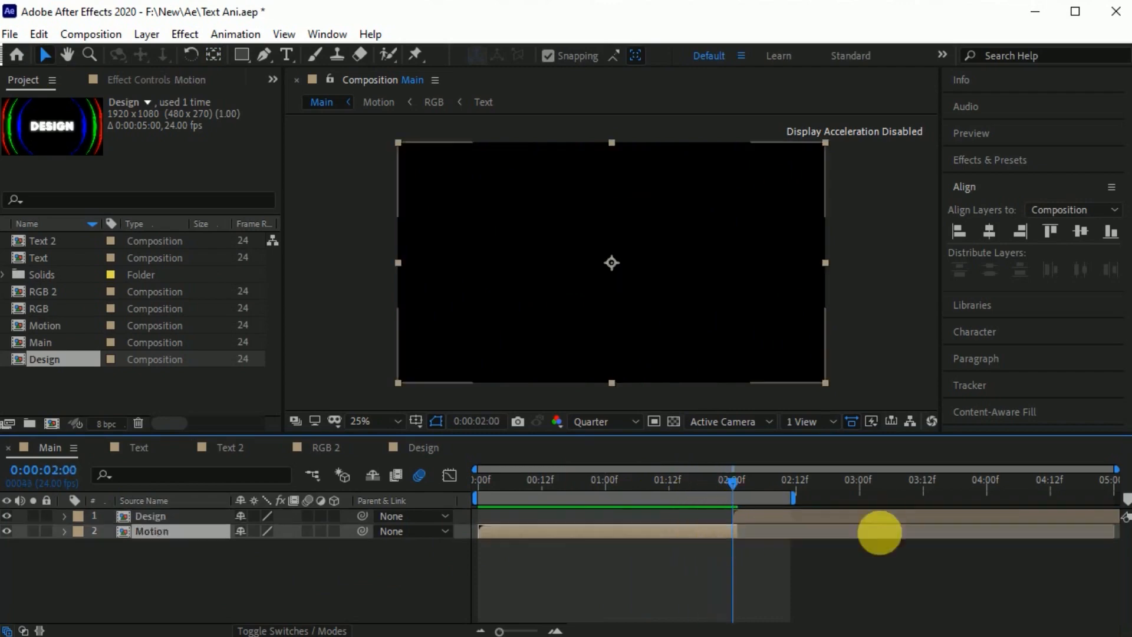
left_click(876, 560)
Extend the work area's end to about 0:00:04:00 and preview the Main composition
left_click_drag(793, 500, 984, 522)
left_click_drag(742, 483, 988, 533)
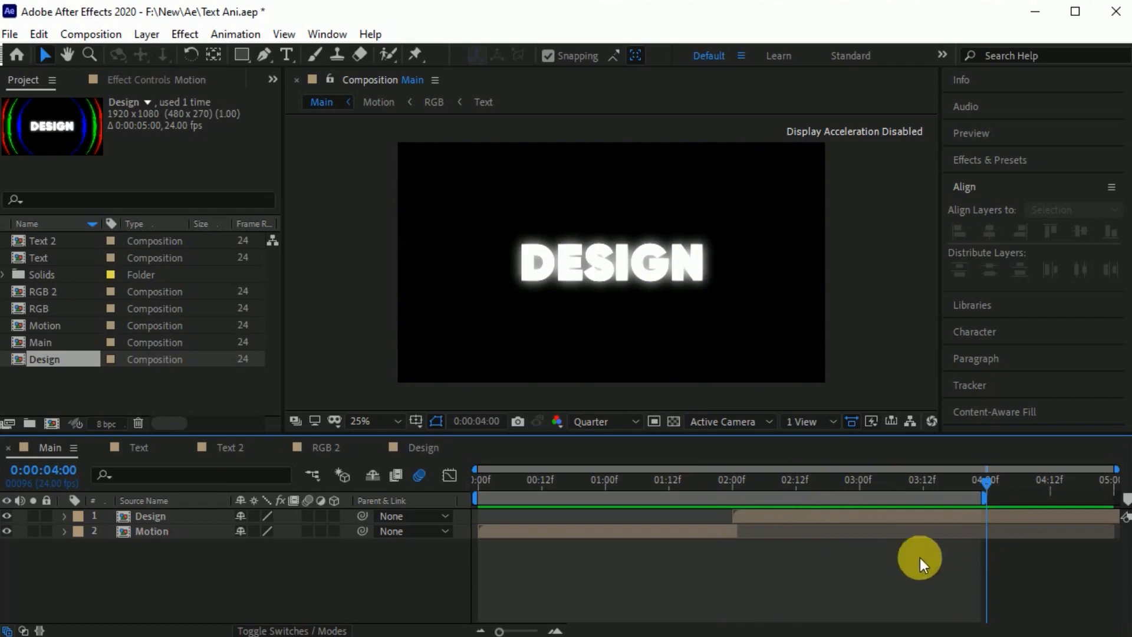
key("space")
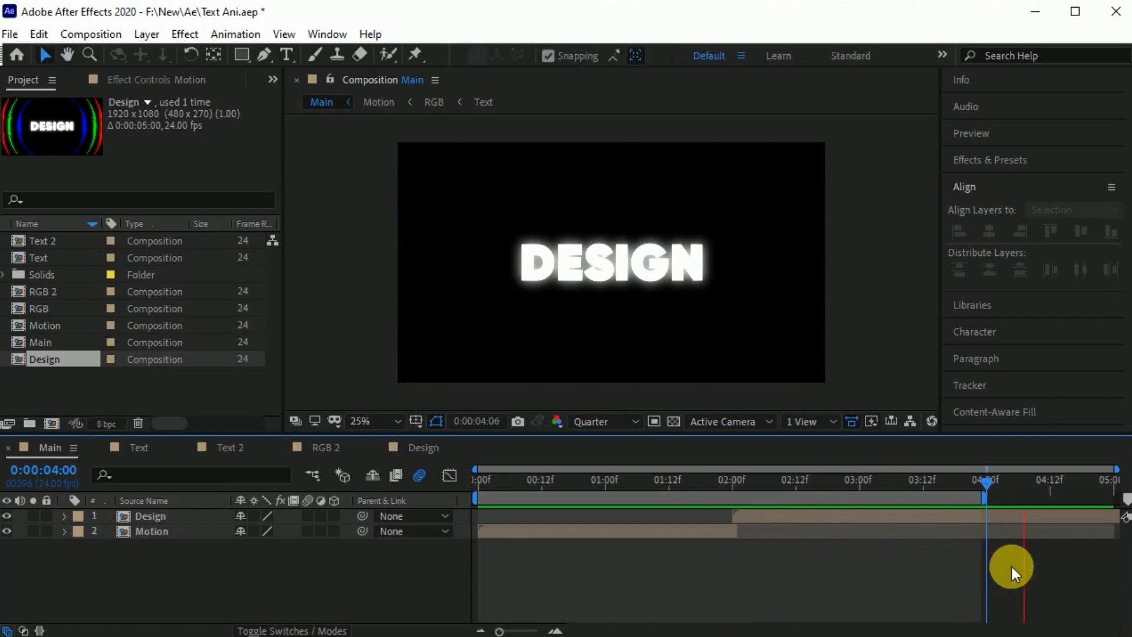